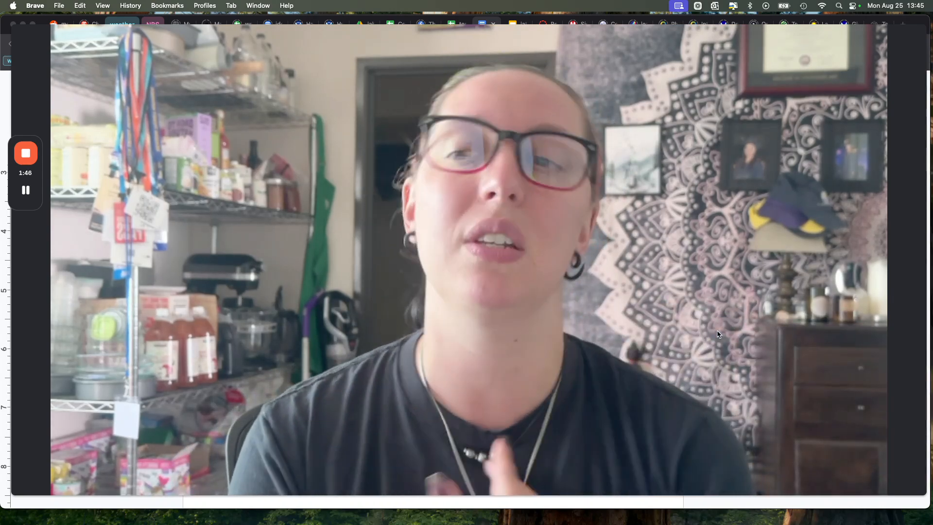
pyautogui.click(538, 415)
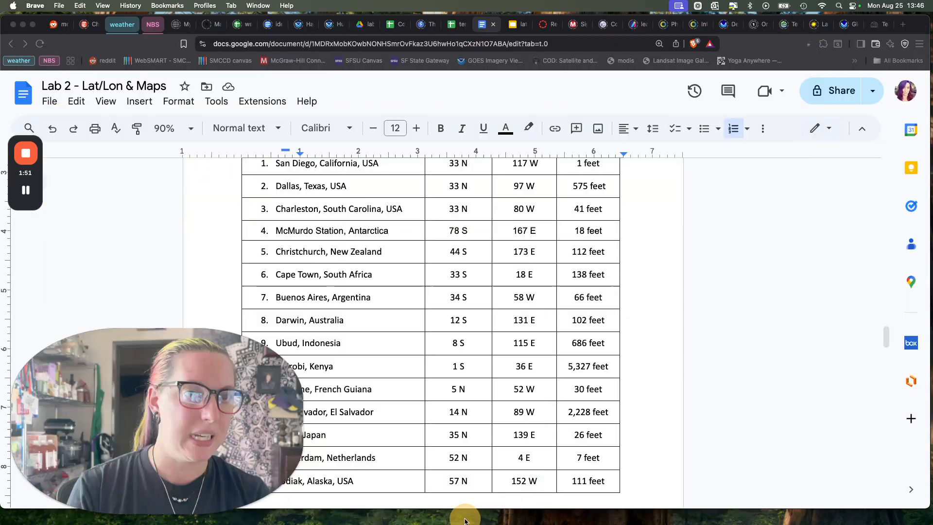
pyautogui.click(463, 519)
# Review the lab's location table, the Part 1 hypothesis table and the Part 2 temperature graphing instructions
pyautogui.scroll(3, 544, 323)
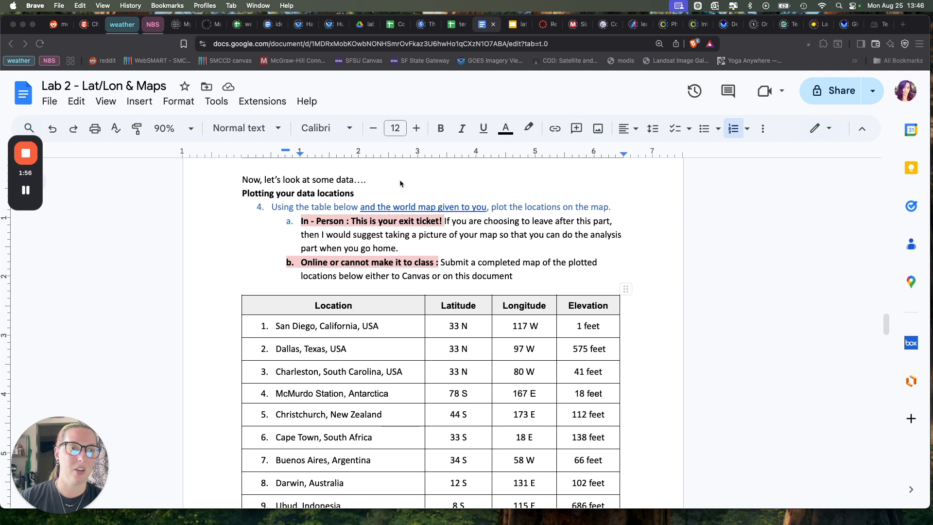
pyautogui.scroll(-3, 462, 248)
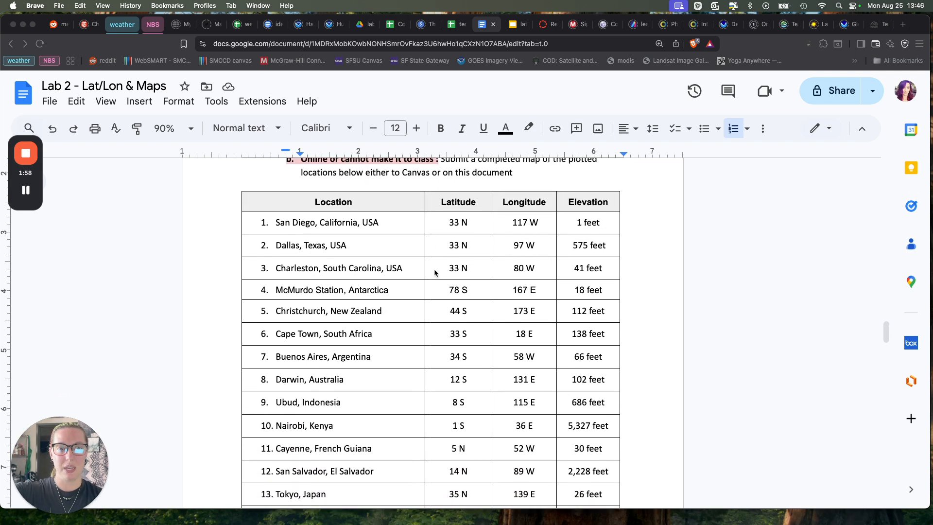
pyautogui.scroll(-2, 411, 228)
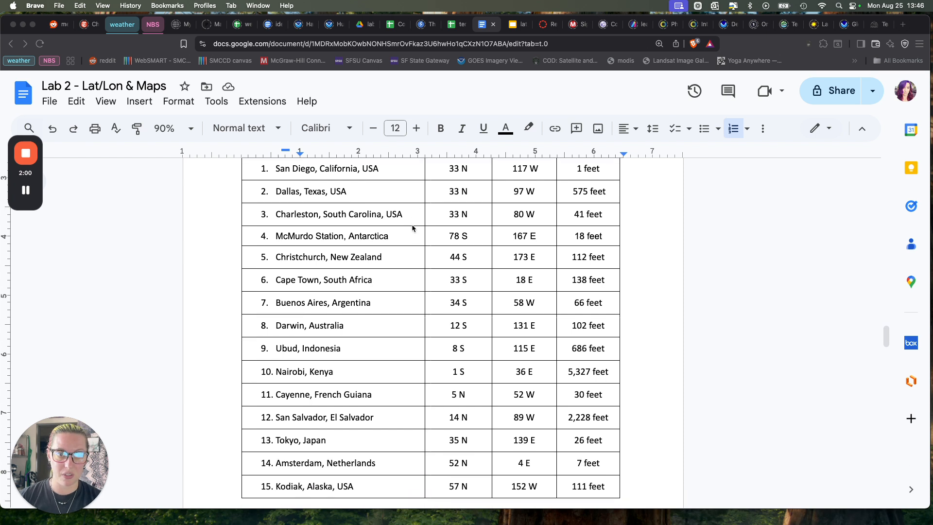
pyautogui.scroll(2, 380, 427)
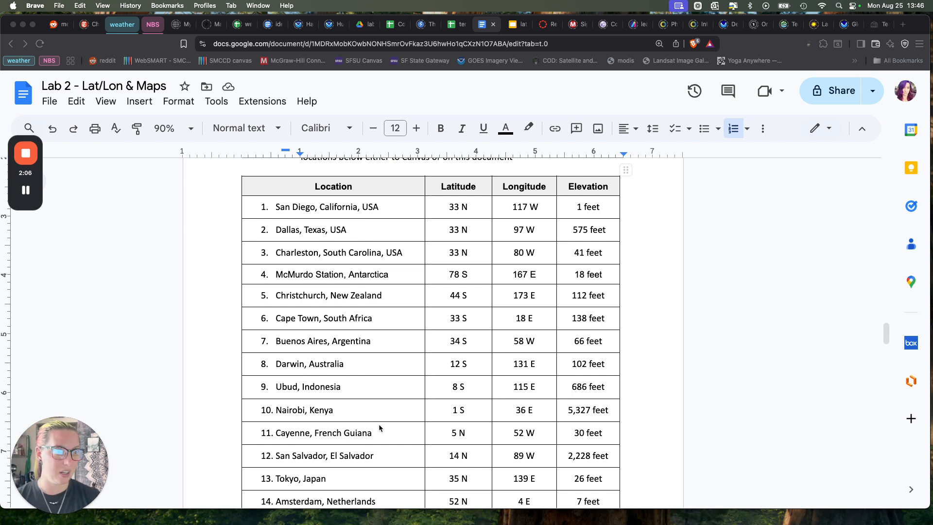
pyautogui.scroll(-1, 410, 378)
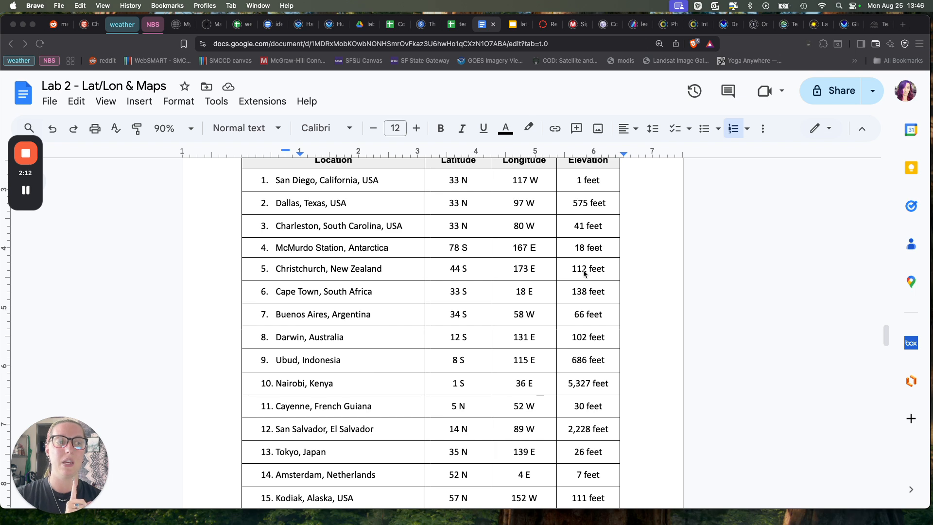
pyautogui.scroll(-10, 585, 272)
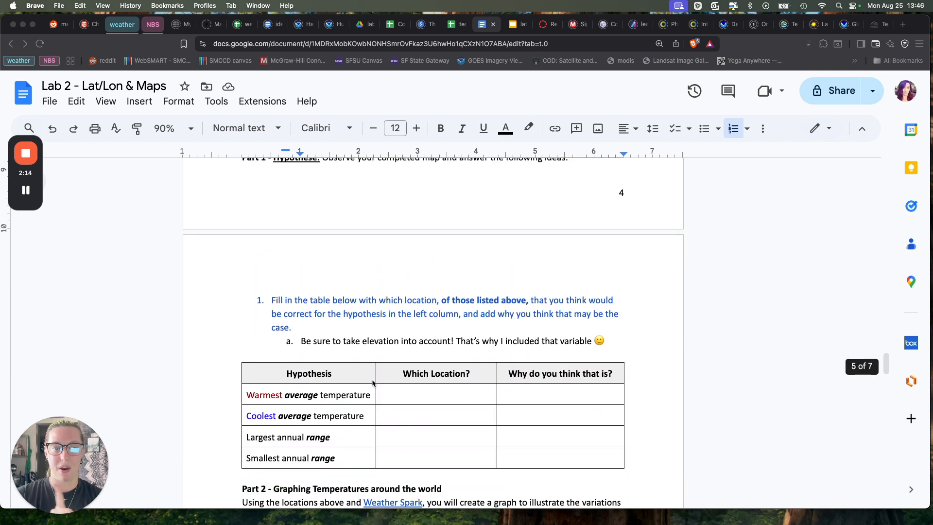
pyautogui.scroll(-4, 441, 441)
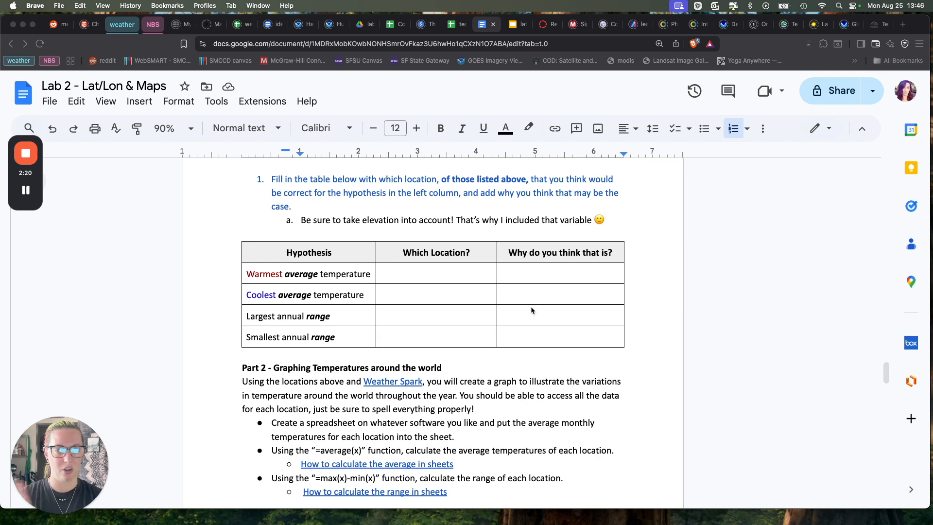
pyautogui.scroll(-2, 531, 309)
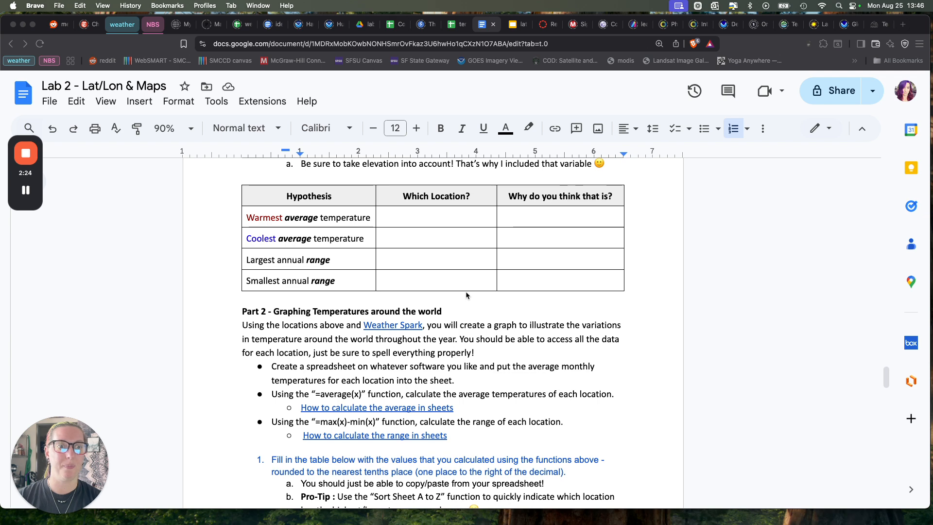
pyautogui.scroll(-3, 465, 295)
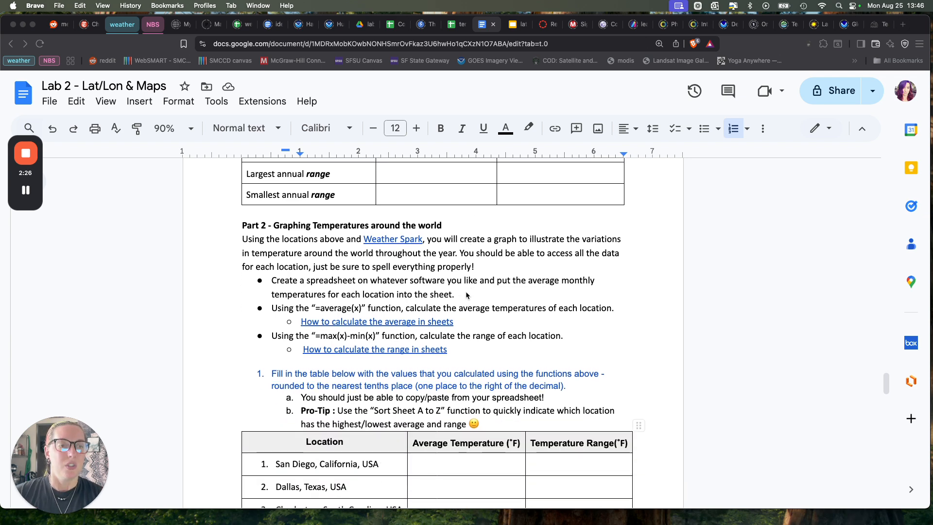
pyautogui.scroll(4, 469, 298)
pyautogui.scroll(10, 473, 300)
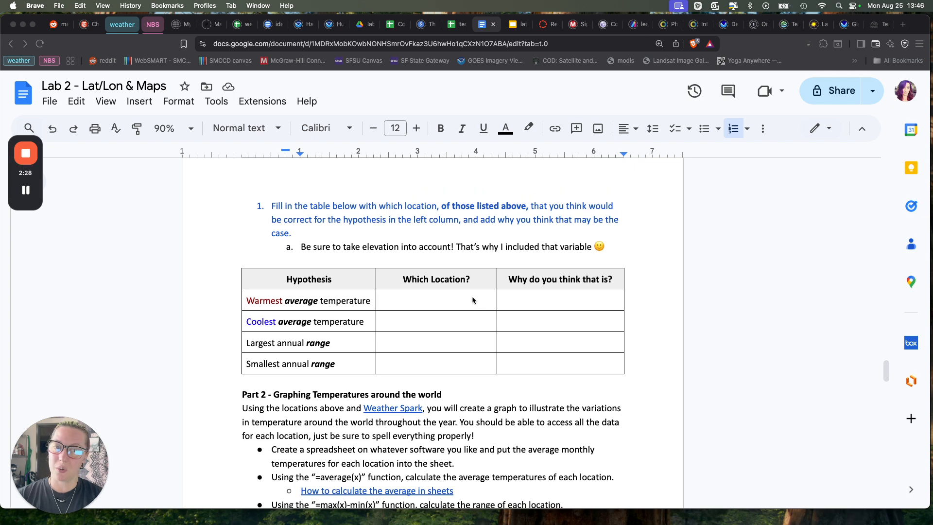
pyautogui.scroll(10, 473, 300)
pyautogui.scroll(-3, 472, 299)
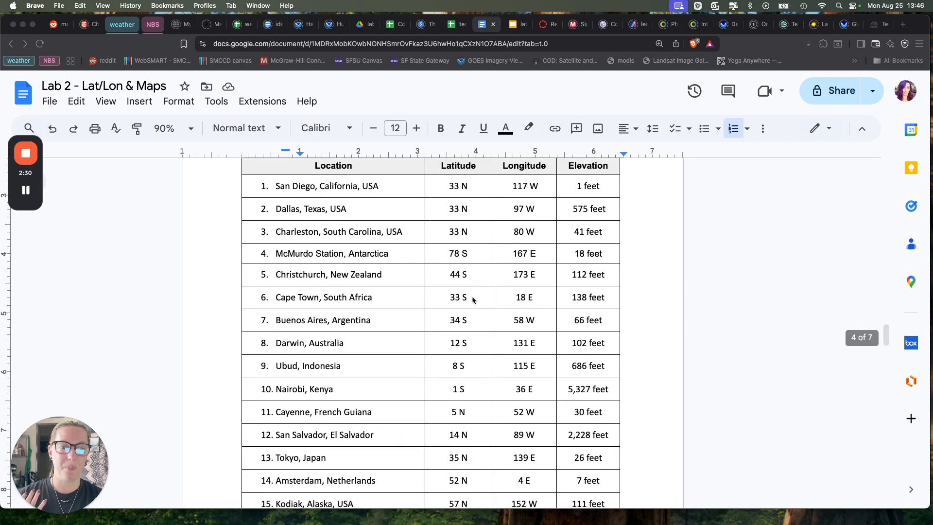
pyautogui.scroll(1, 388, 420)
pyautogui.scroll(1, 388, 421)
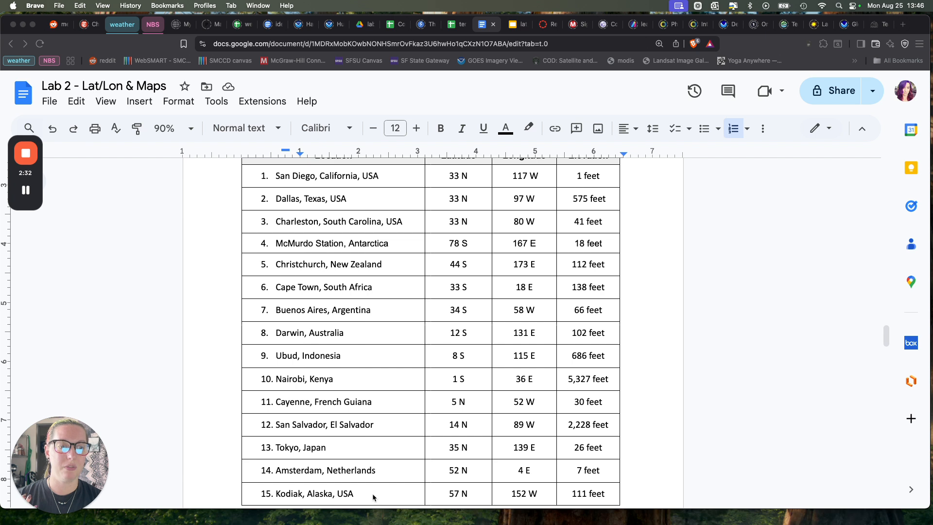
pyautogui.moveTo(371, 494); pyautogui.dragTo(375, 424)
pyautogui.click(265, 232)
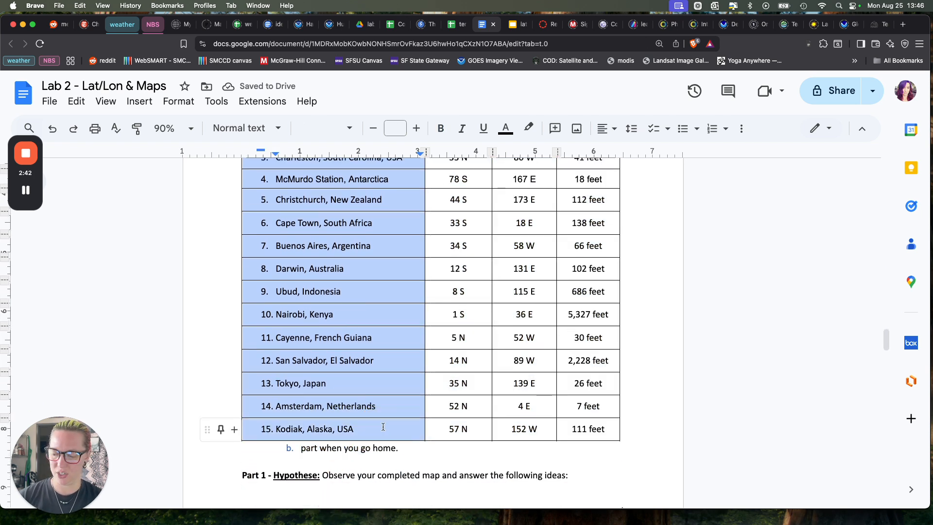
pyautogui.press('super+z')
pyautogui.scroll(-5, 416, 426)
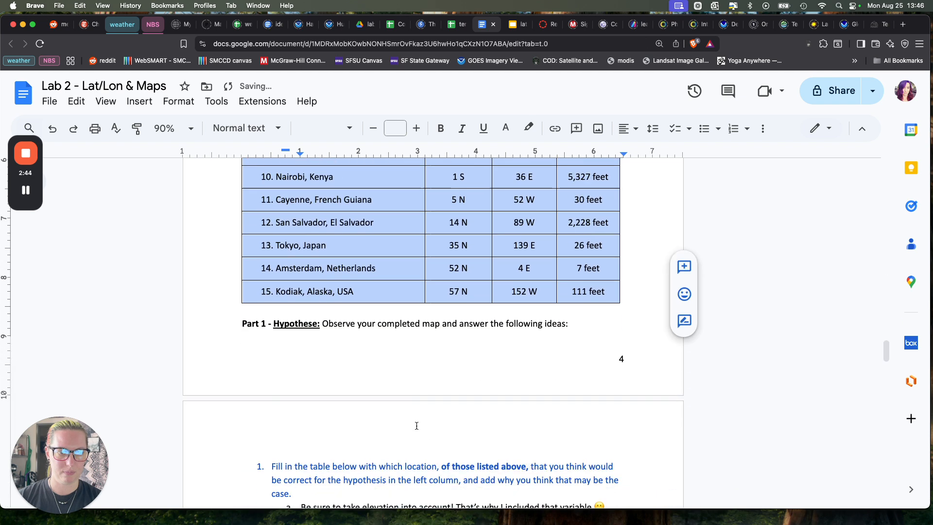
pyautogui.scroll(4, 416, 425)
pyautogui.click(416, 426)
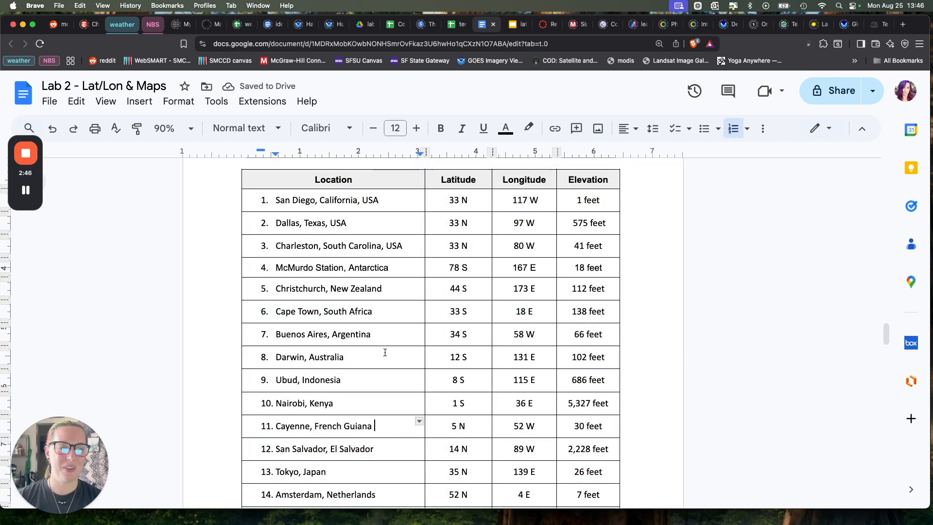
# Copy the Location column, from its header through Kodiak, Alaska, USA, into column A of the temperature lab spreadsheet
pyautogui.scroll(-2, 385, 350)
pyautogui.scroll(1, 383, 477)
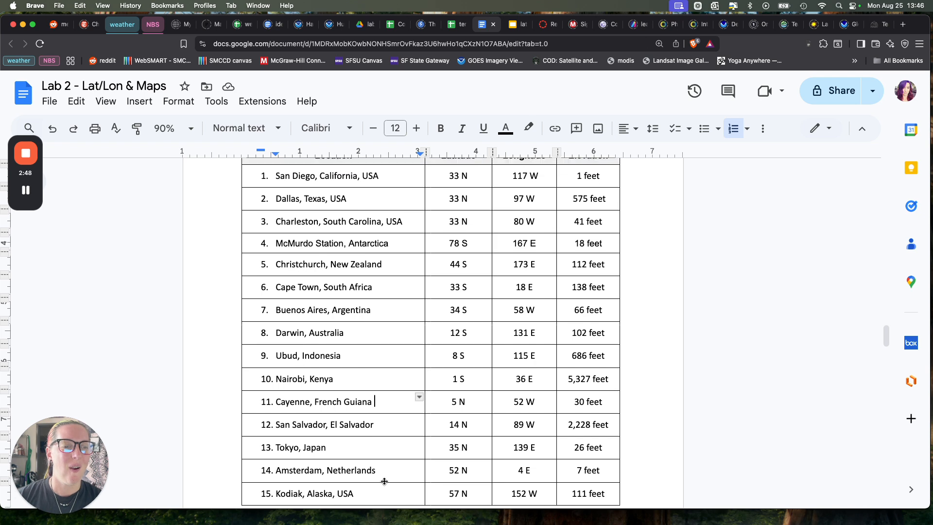
pyautogui.moveTo(383, 480); pyautogui.dragTo(271, 206)
pyautogui.click(270, 207)
pyautogui.click(282, 245)
pyautogui.moveTo(254, 279); pyautogui.dragTo(364, 444)
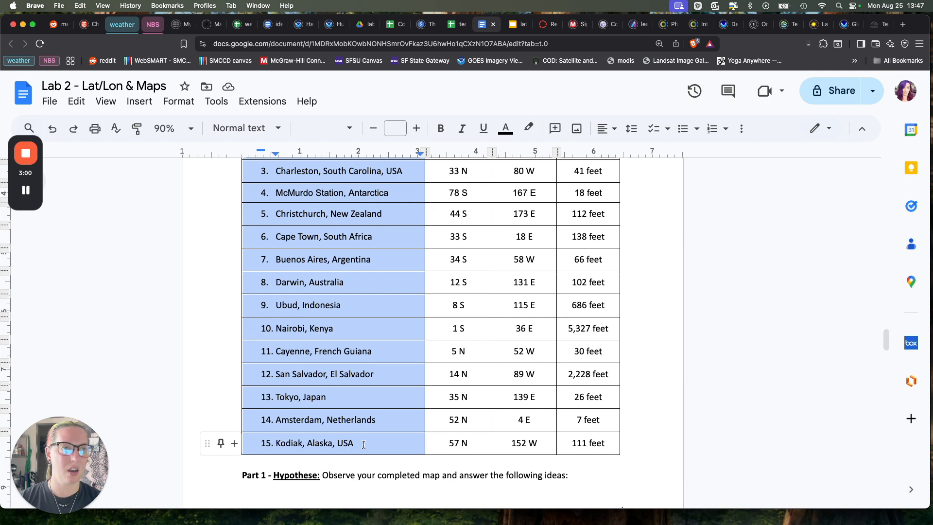
pyautogui.click(468, 25)
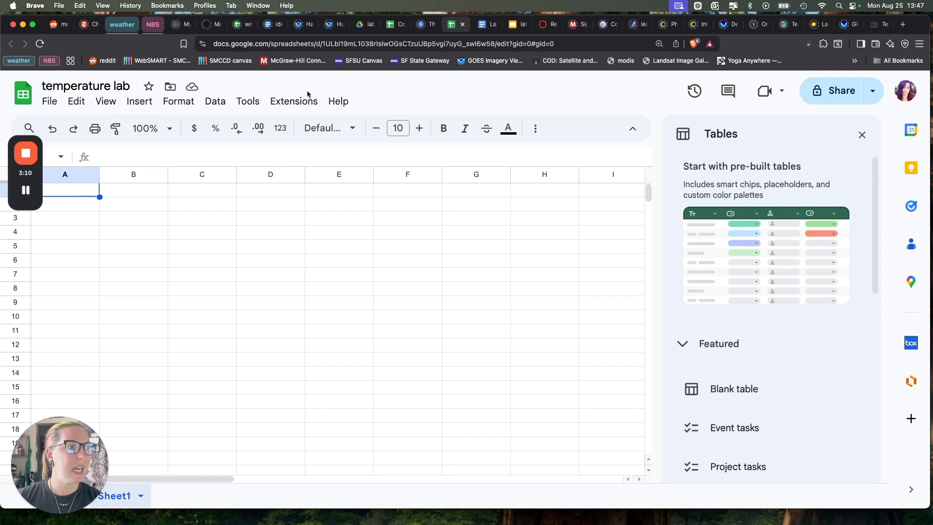
pyautogui.press('super+v')
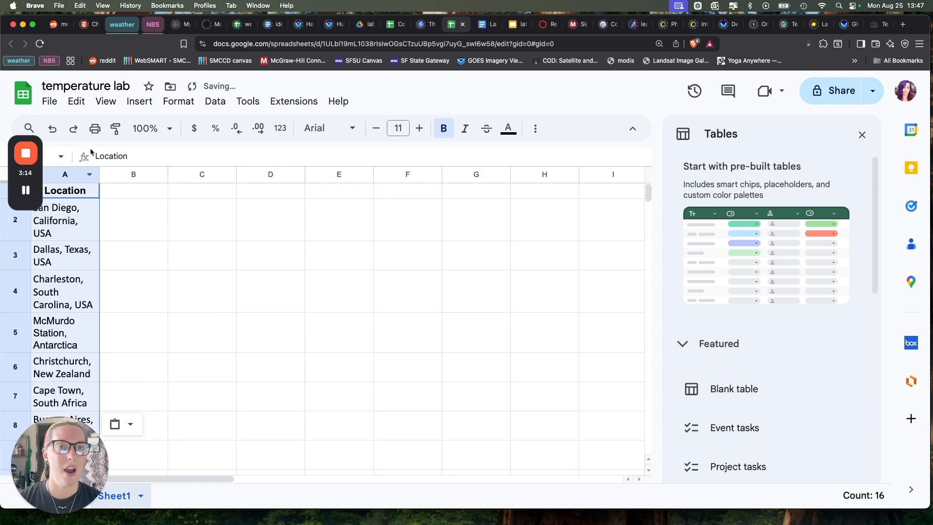
# Widen column A so that most of the location names fit on one line
pyautogui.click(76, 101)
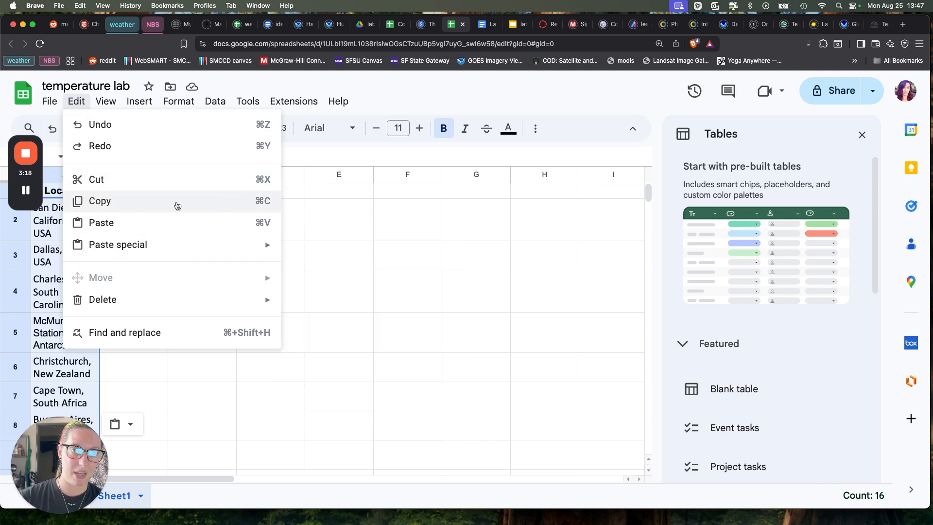
pyautogui.click(382, 364)
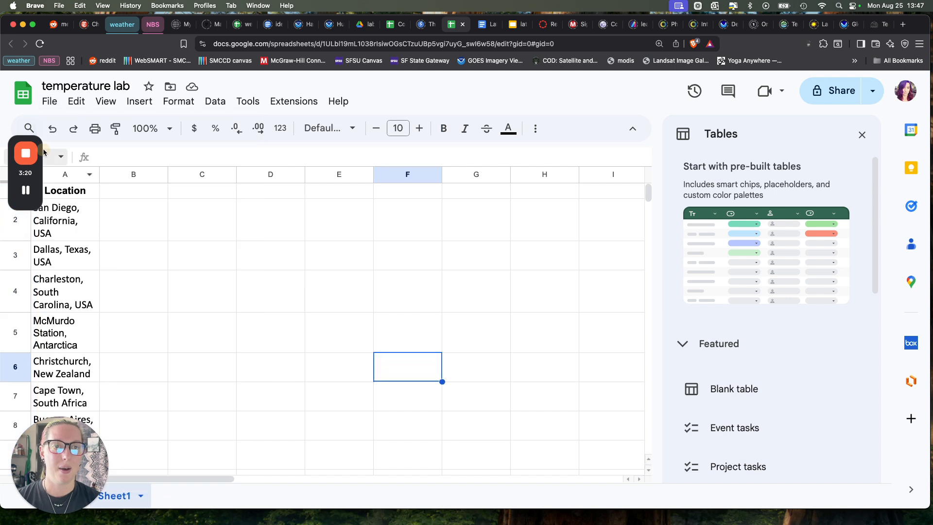
pyautogui.moveTo(99, 174); pyautogui.dragTo(154, 175)
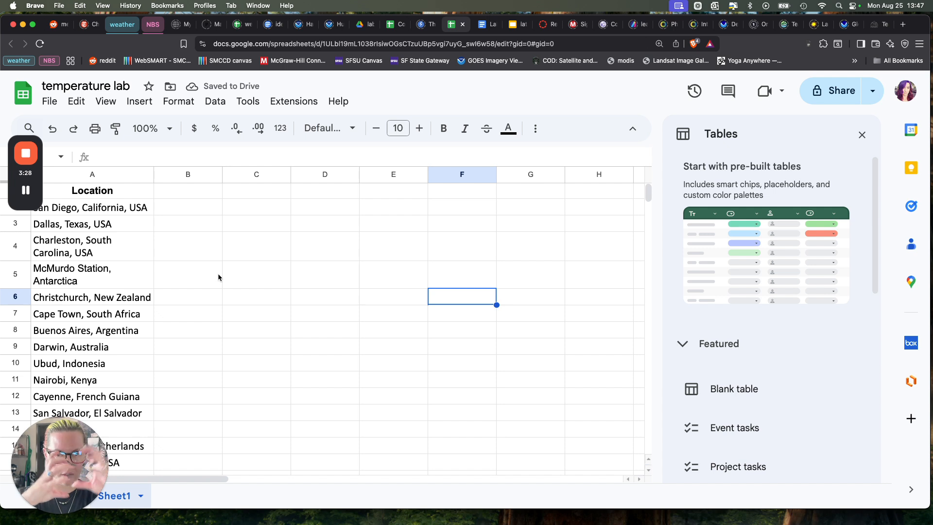
# Enter January as the column heading in cell B1, beside the Location header
pyautogui.click(189, 190)
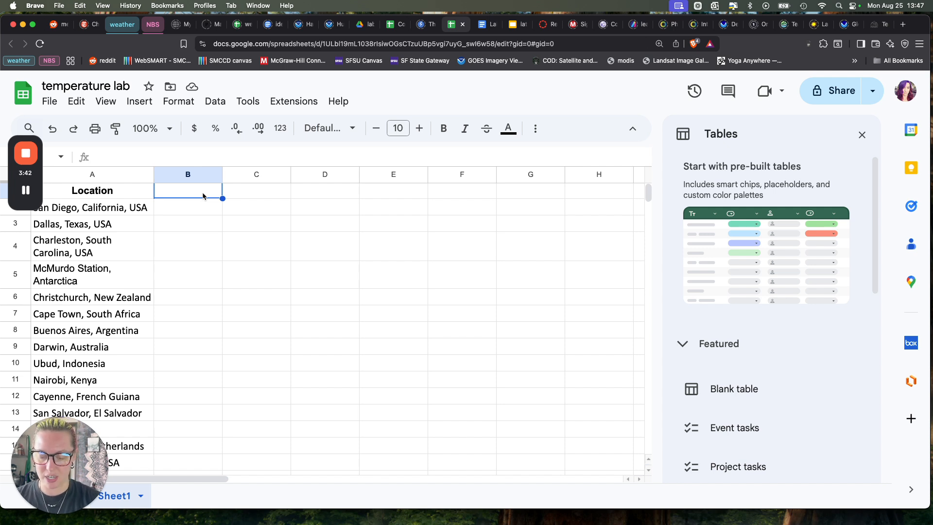
pyautogui.write('January')
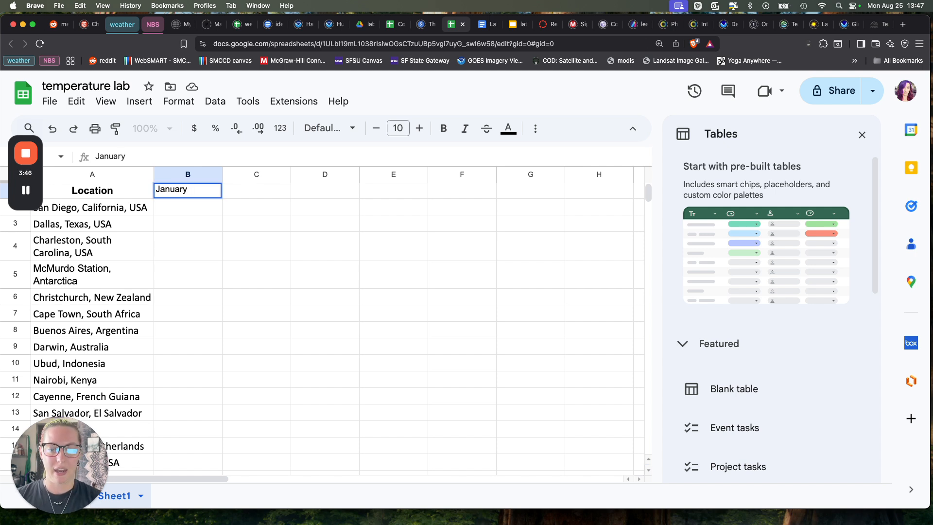
pyautogui.press('Return')
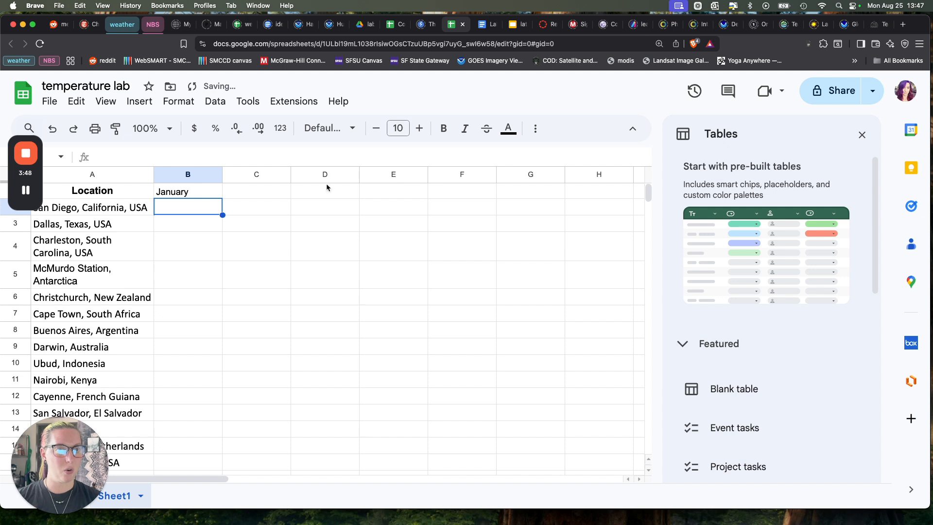
pyautogui.click(351, 254)
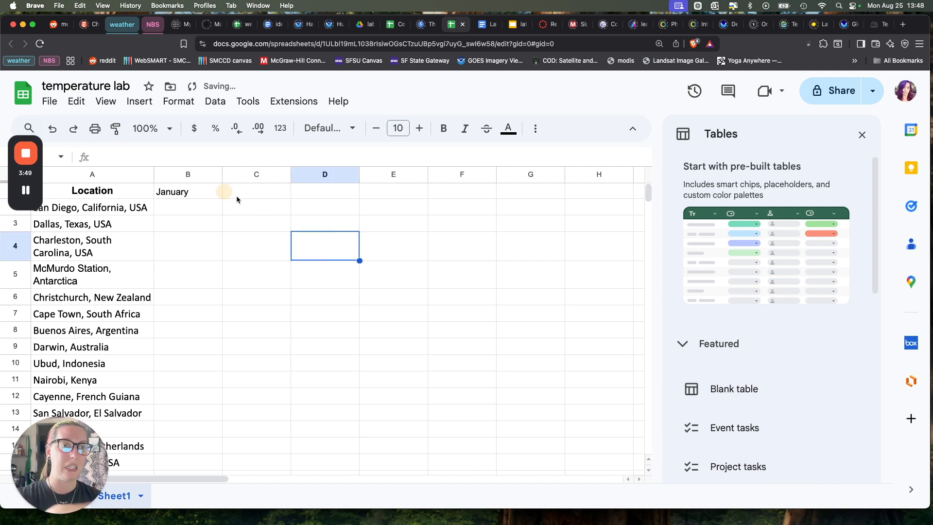
# Autofill the month headings from January in B1 across row 1 through column M
pyautogui.click(203, 191)
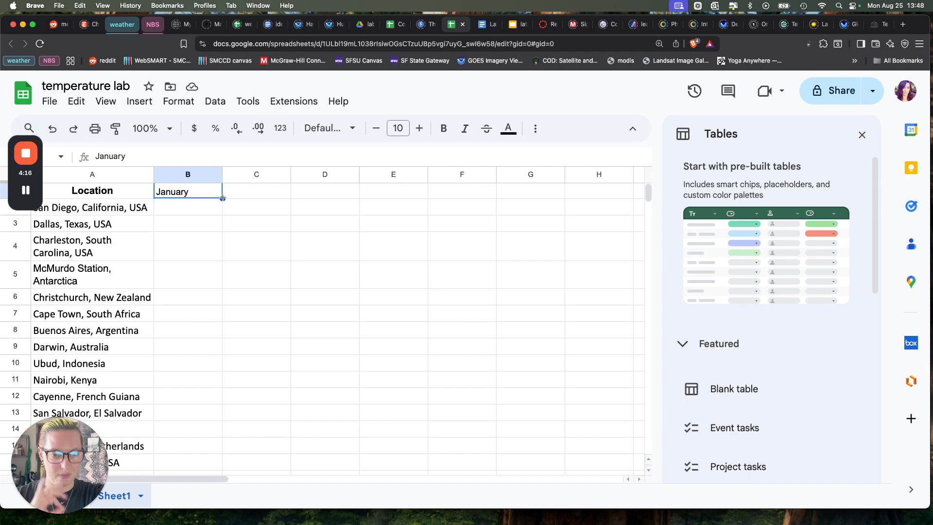
pyautogui.moveTo(223, 198); pyautogui.dragTo(462, 197)
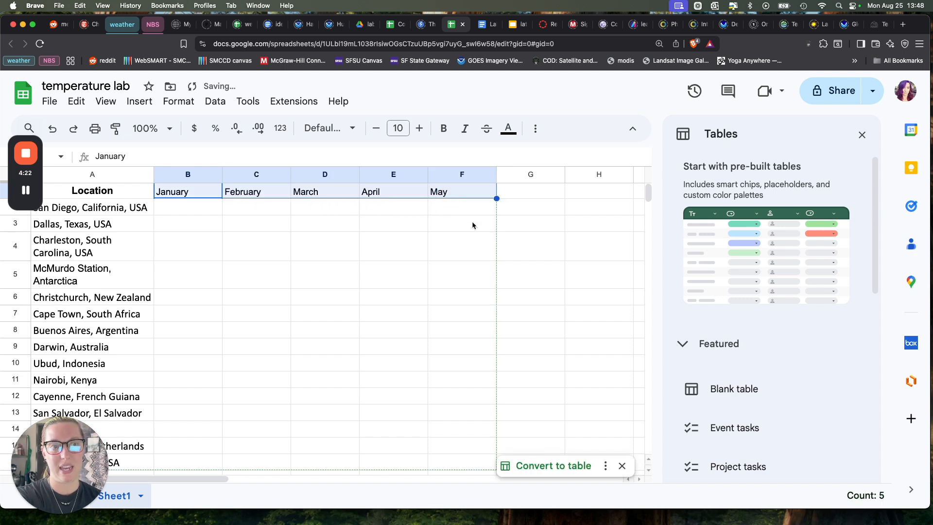
pyautogui.hscroll(2, 471, 203)
pyautogui.moveTo(430, 198); pyautogui.dragTo(554, 211)
pyautogui.hscroll(2, 548, 210)
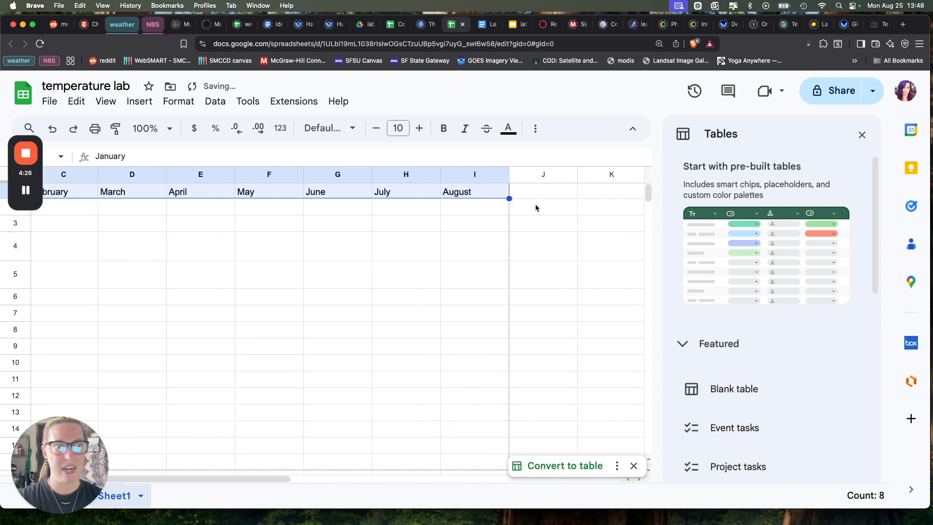
pyautogui.hscroll(2, 401, 210)
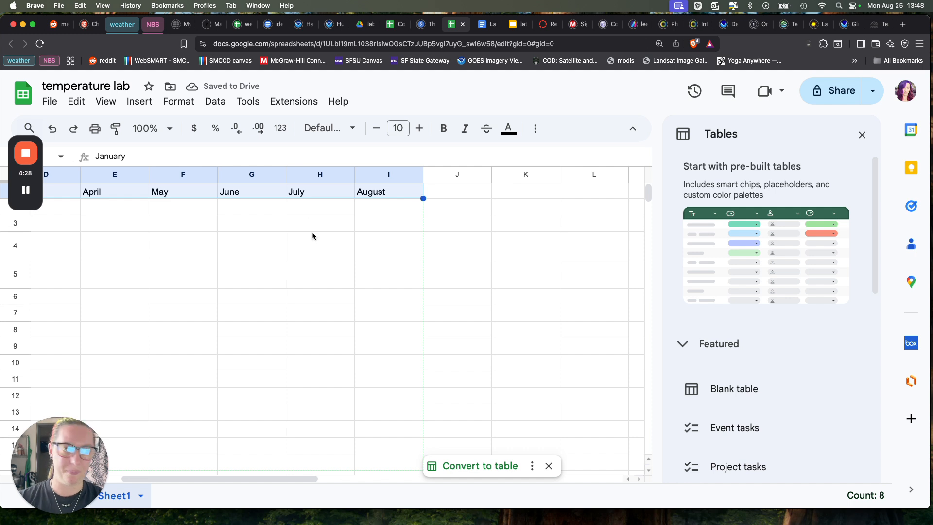
pyautogui.moveTo(424, 198); pyautogui.dragTo(584, 234)
pyautogui.hscroll(5, 581, 231)
pyautogui.hscroll(-6, 510, 221)
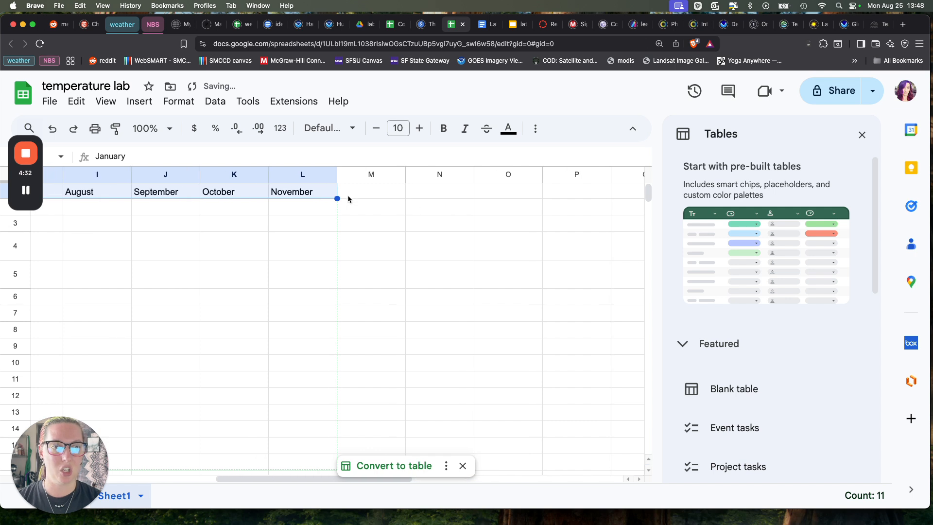
pyautogui.moveTo(338, 199); pyautogui.dragTo(382, 201)
pyautogui.click(446, 225)
pyautogui.hscroll(-8, 446, 226)
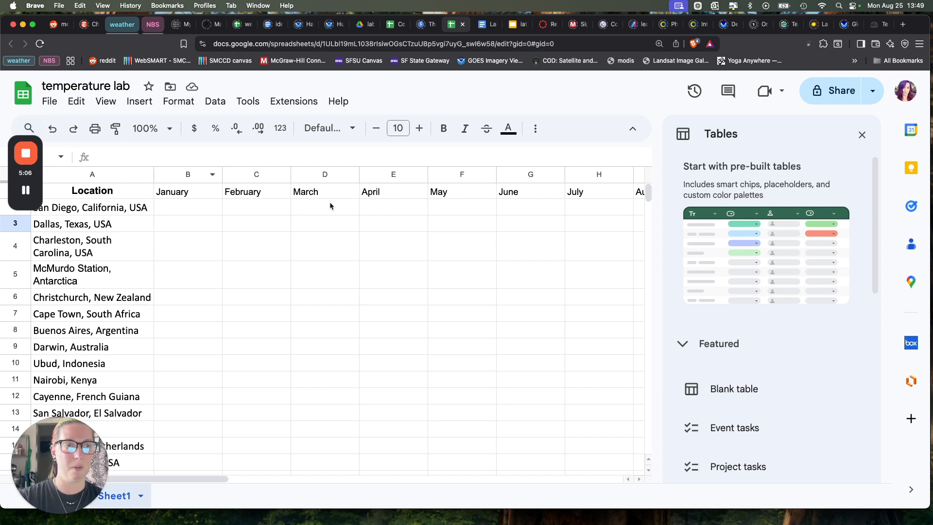
# Open Weather Spark from the link under Part 2 - Graphing Temperatures around the world in the Lab 2 document
pyautogui.click(486, 25)
pyautogui.click(387, 332)
pyautogui.scroll(-15, 386, 332)
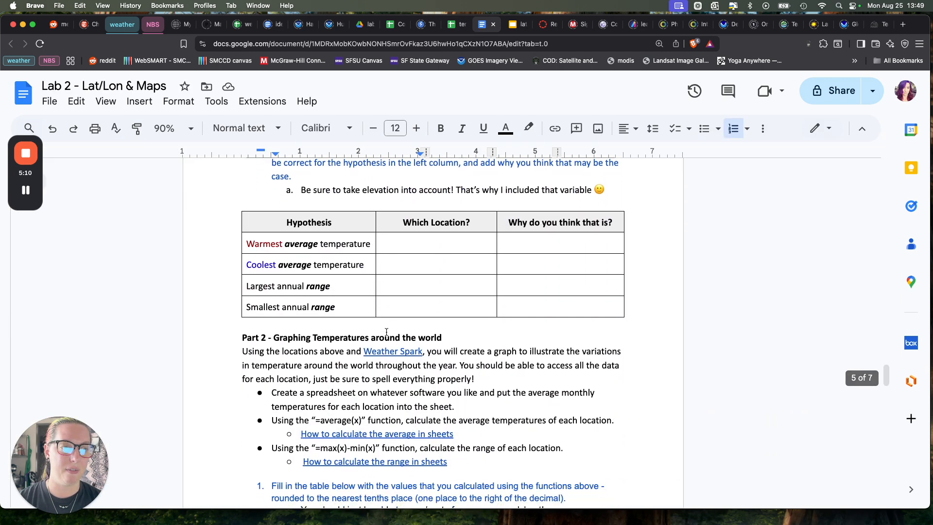
pyautogui.scroll(-5, 393, 309)
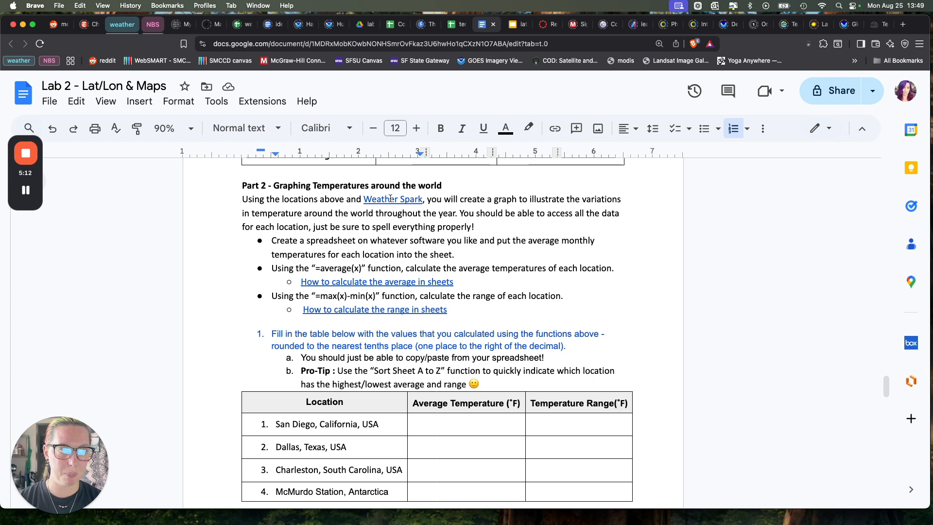
pyautogui.click(390, 199)
pyautogui.click(436, 219)
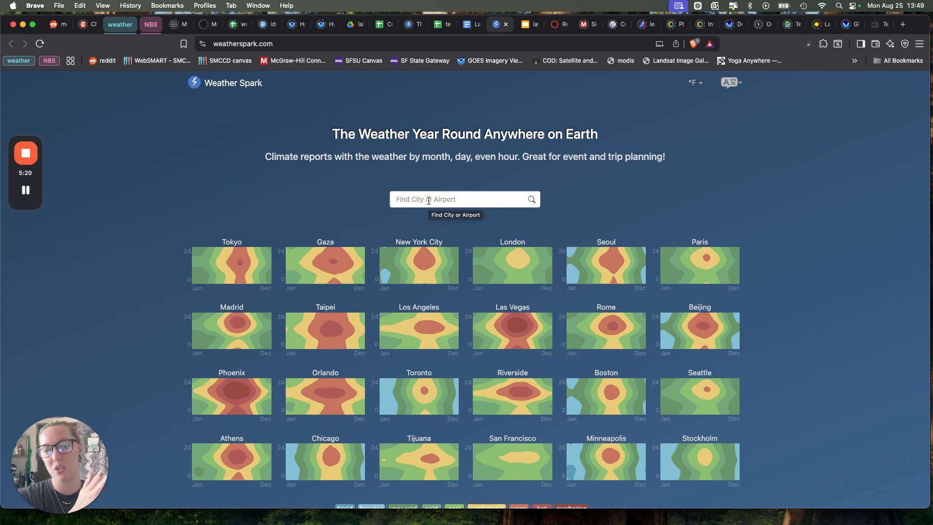
# Search Weather Spark for "san d" and open the climate page for San Diego, California
pyautogui.click(429, 199)
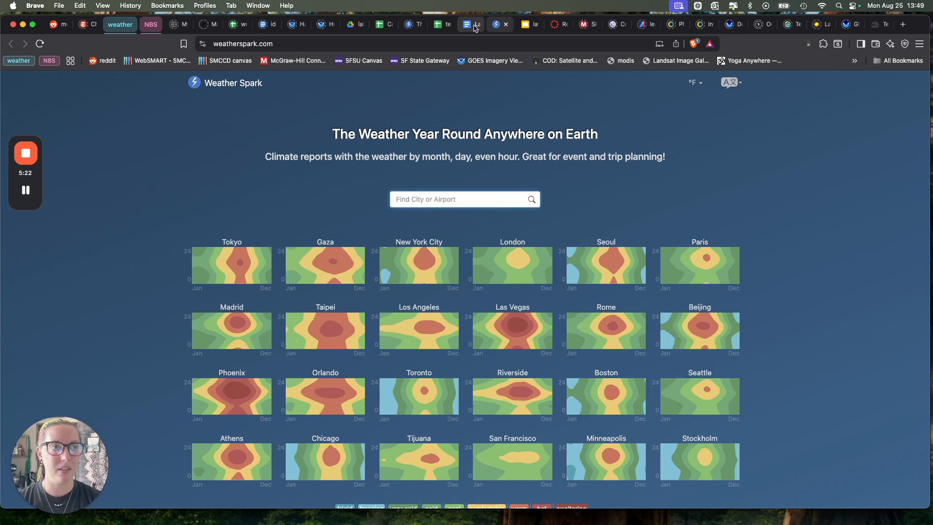
pyautogui.click(441, 24)
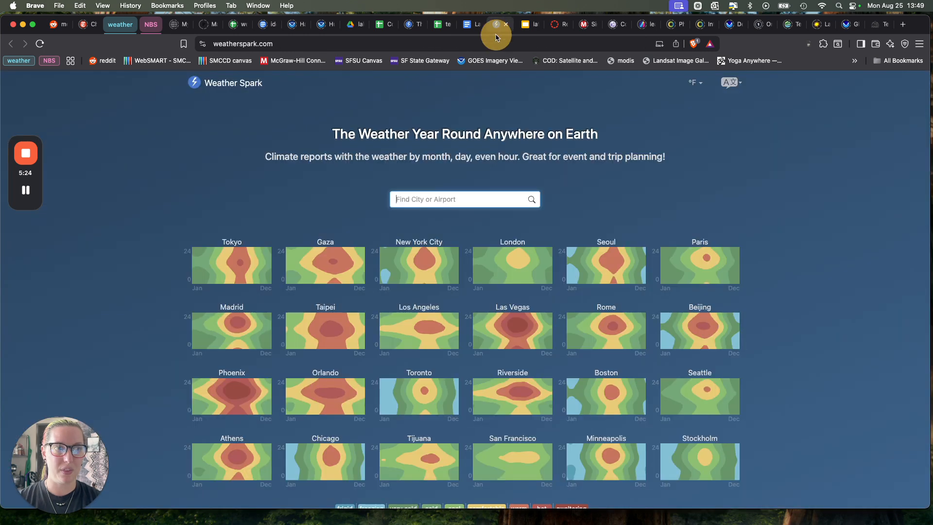
pyautogui.click(497, 24)
pyautogui.write('san d')
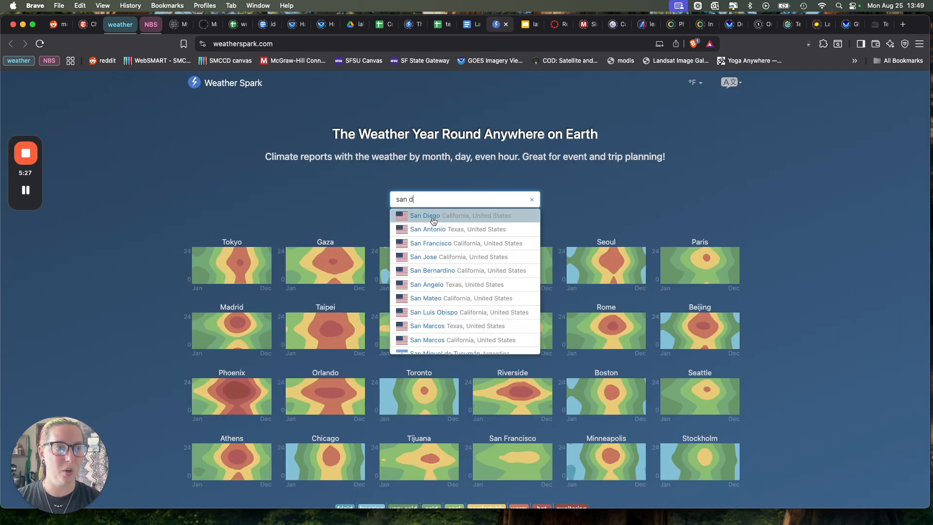
pyautogui.click(434, 217)
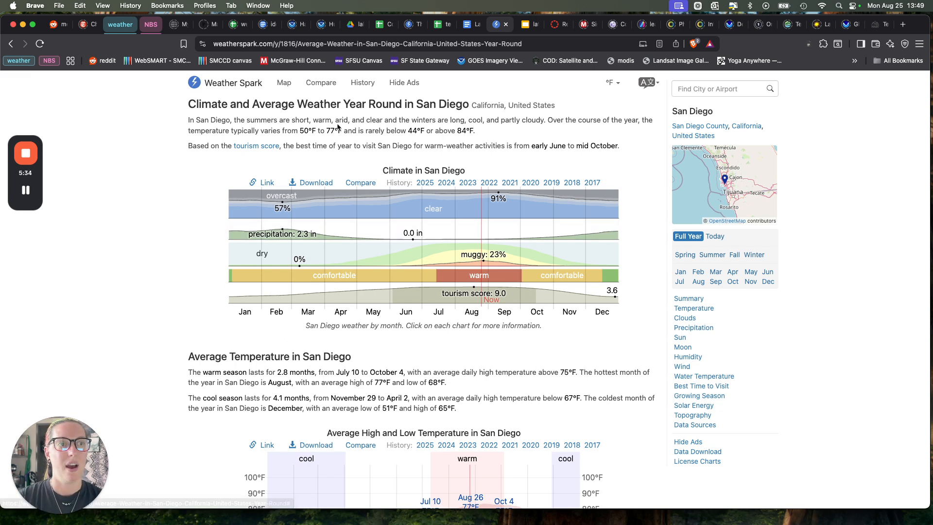
# Examine San Diego's average high and low temperature chart and the monthly table below it, enlarging the page for readability
pyautogui.scroll(-5, 418, 131)
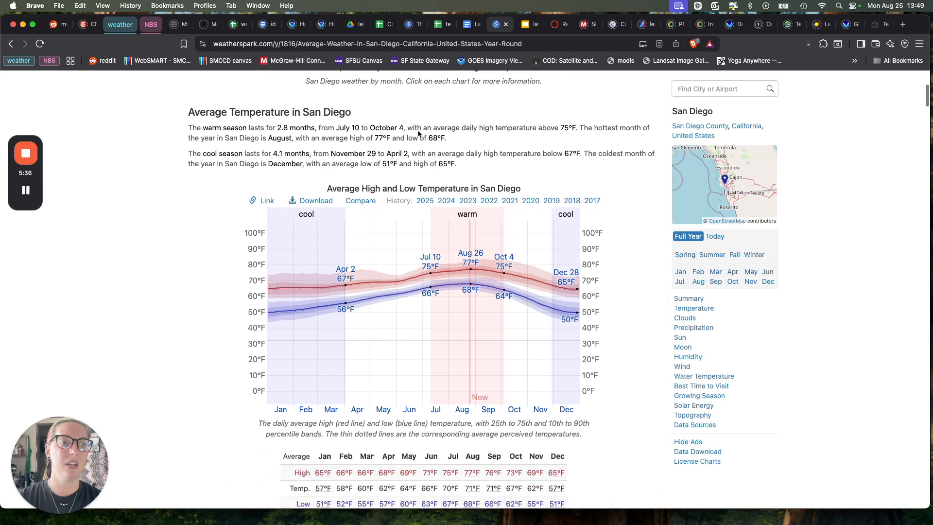
pyautogui.scroll(-1, 377, 151)
pyautogui.scroll(1, 318, 139)
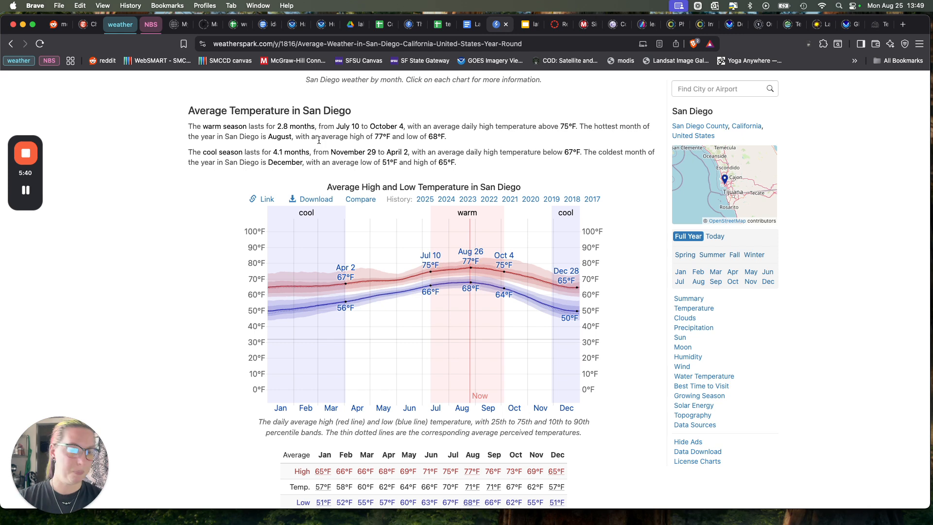
pyautogui.scroll(-1, 319, 140)
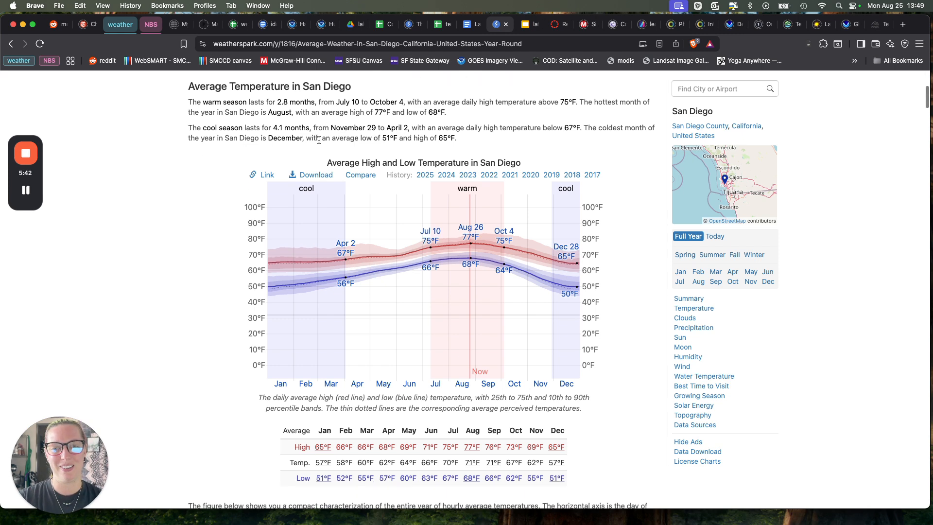
pyautogui.scroll(-1, 318, 140)
pyautogui.scroll(-5, 319, 141)
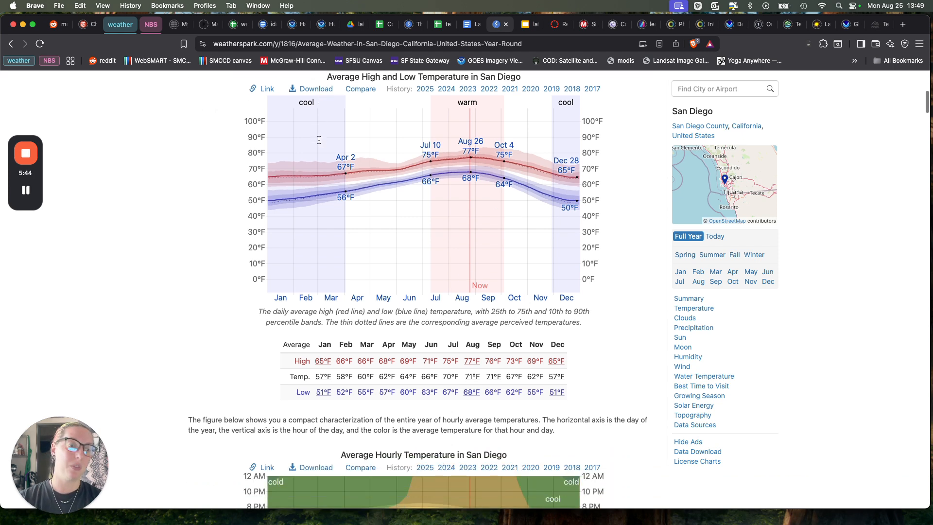
pyautogui.scroll(4, 319, 144)
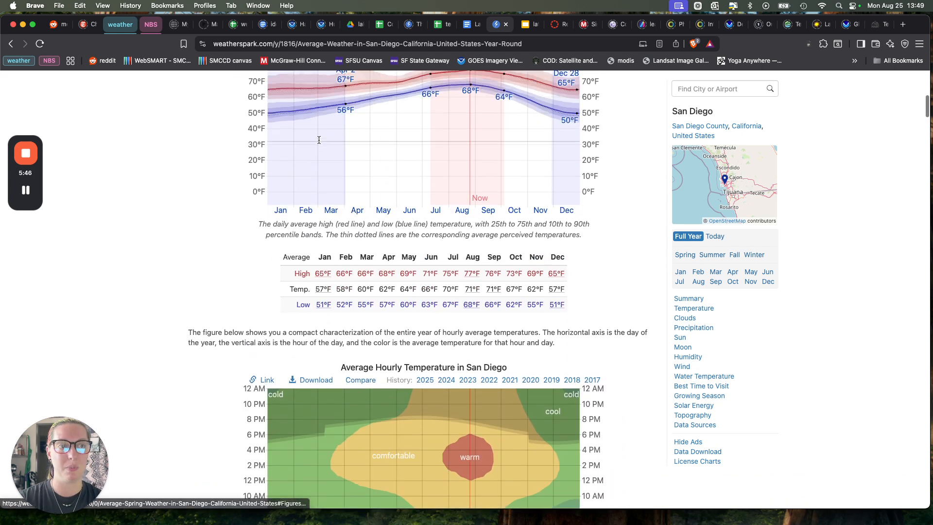
pyautogui.scroll(-1, 319, 144)
pyautogui.scroll(2, 320, 144)
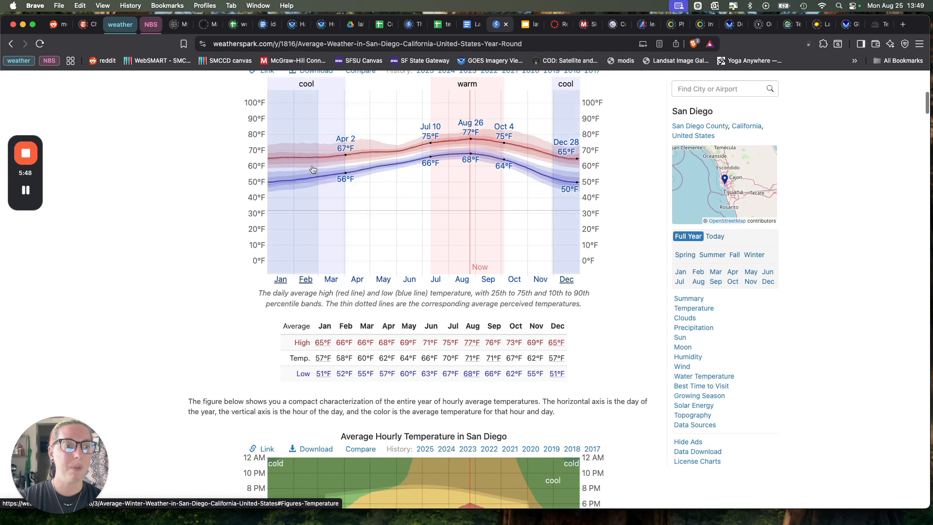
pyautogui.scroll(-1, 416, 436)
pyautogui.scroll(1, 418, 428)
pyautogui.scroll(-1, 419, 418)
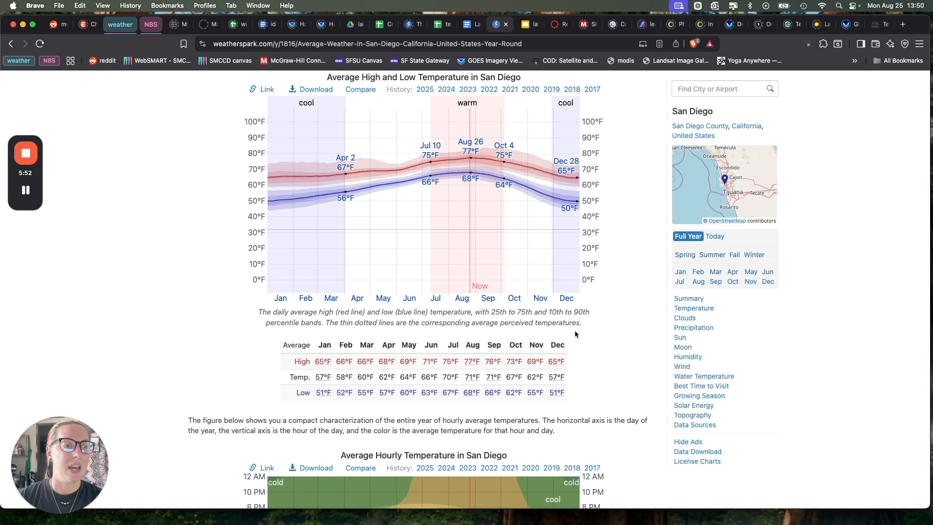
pyautogui.scroll(-2, 475, 374)
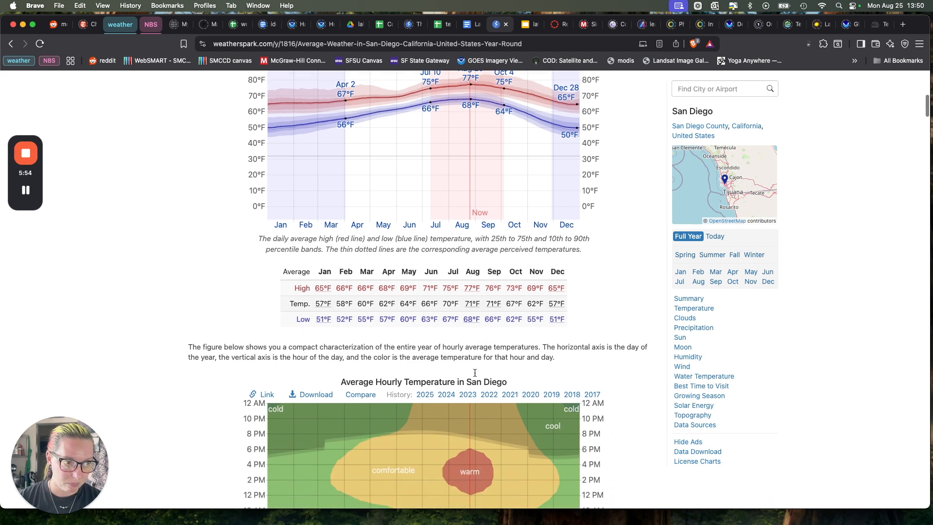
pyautogui.press('super+equal')
pyautogui.press('super+equal')
pyautogui.press('super+equal')
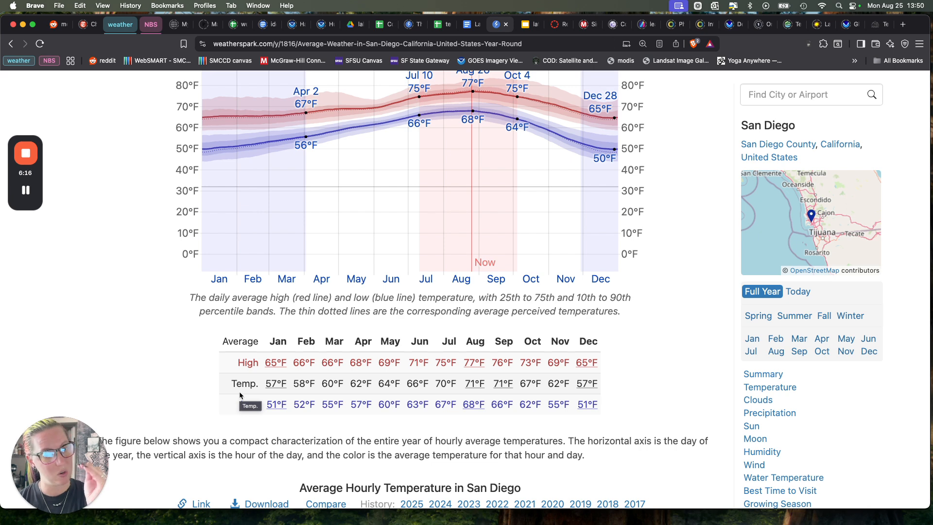
# Copy San Diego's January to December values from the Temp. row into the spreadsheet's San Diego row, starting at B2
pyautogui.moveTo(264, 383); pyautogui.dragTo(601, 389)
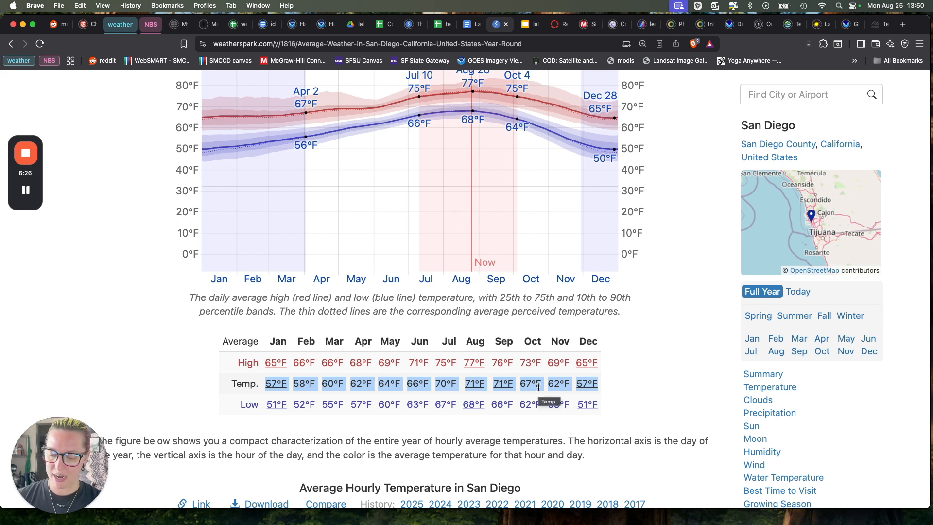
pyautogui.click(441, 24)
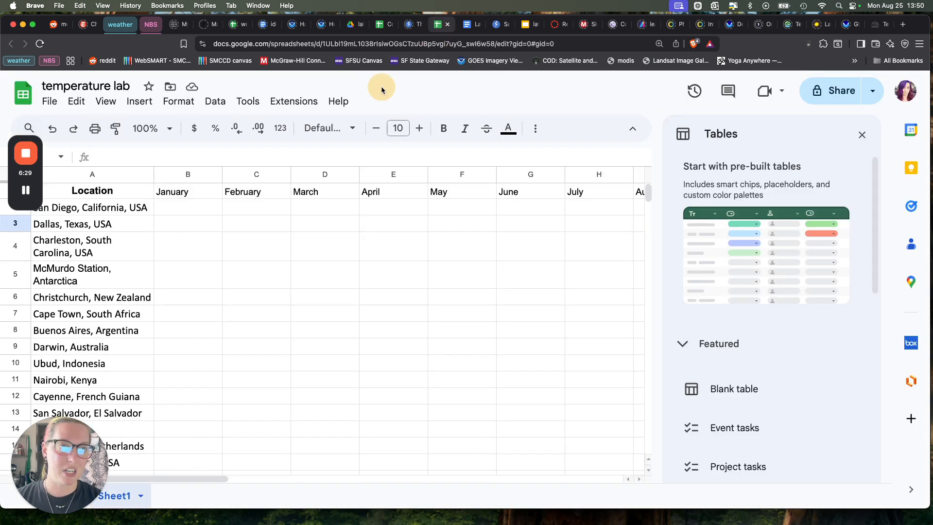
pyautogui.click(198, 209)
pyautogui.press('super+v')
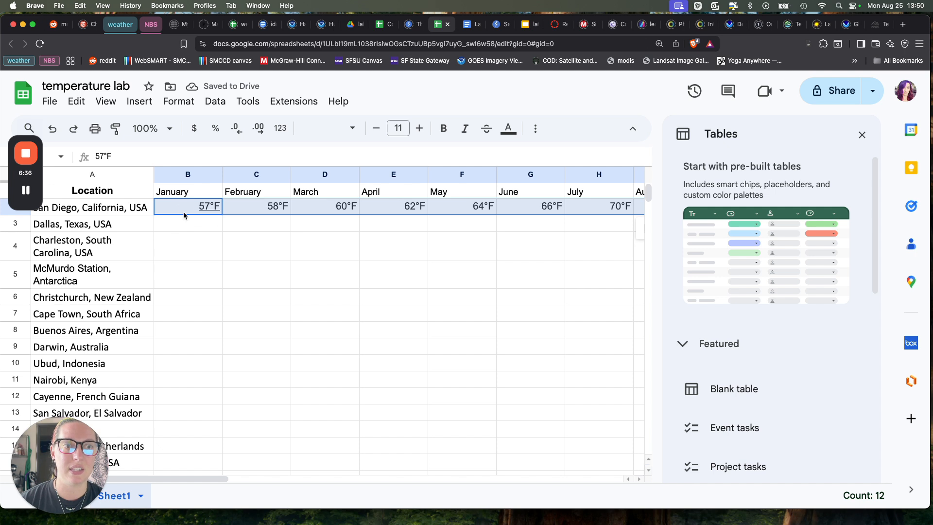
pyautogui.click(197, 211)
pyautogui.click(199, 220)
pyautogui.click(210, 208)
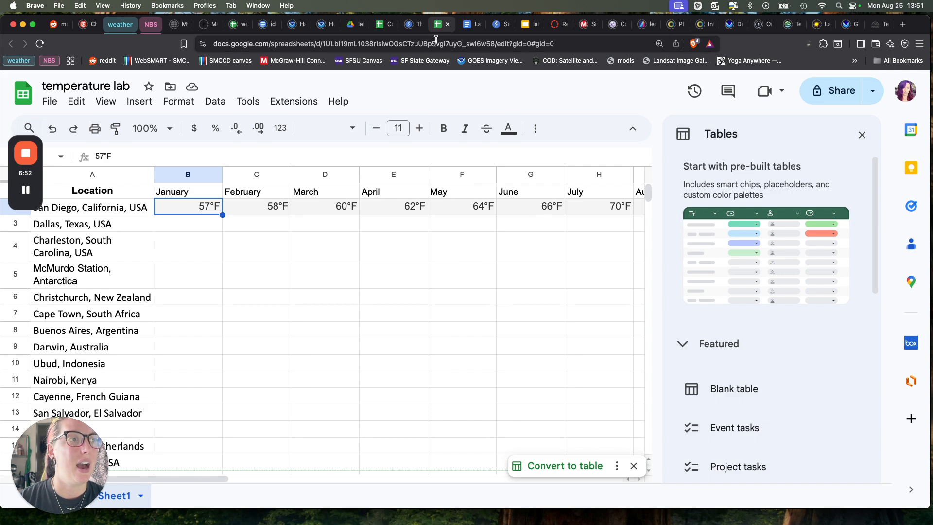
# Return to Weather Spark and open the climate page for Dallas, Texas
pyautogui.click(498, 25)
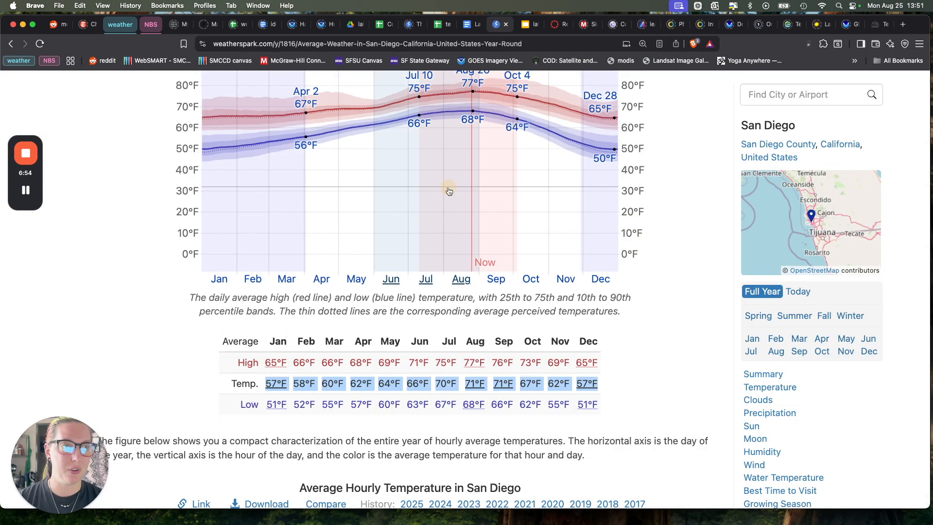
pyautogui.scroll(10, 447, 194)
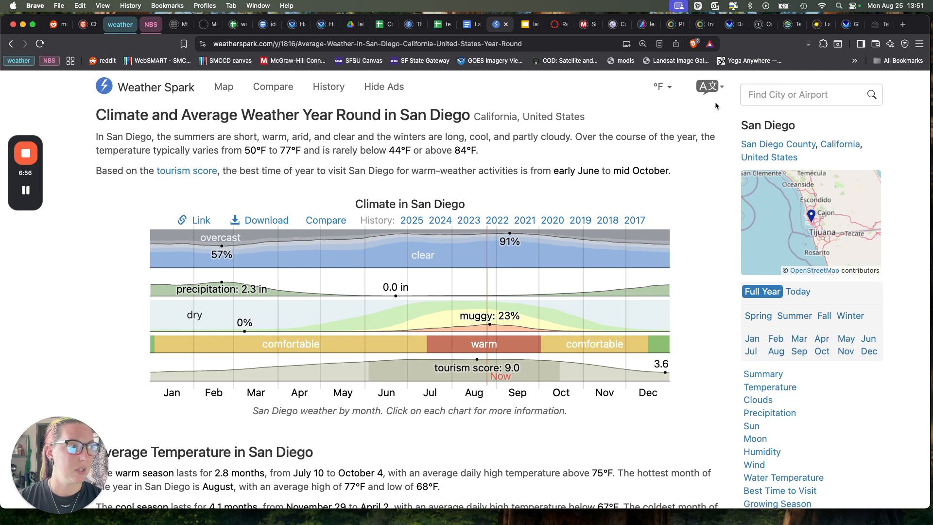
pyautogui.click(778, 95)
pyautogui.write('dallas')
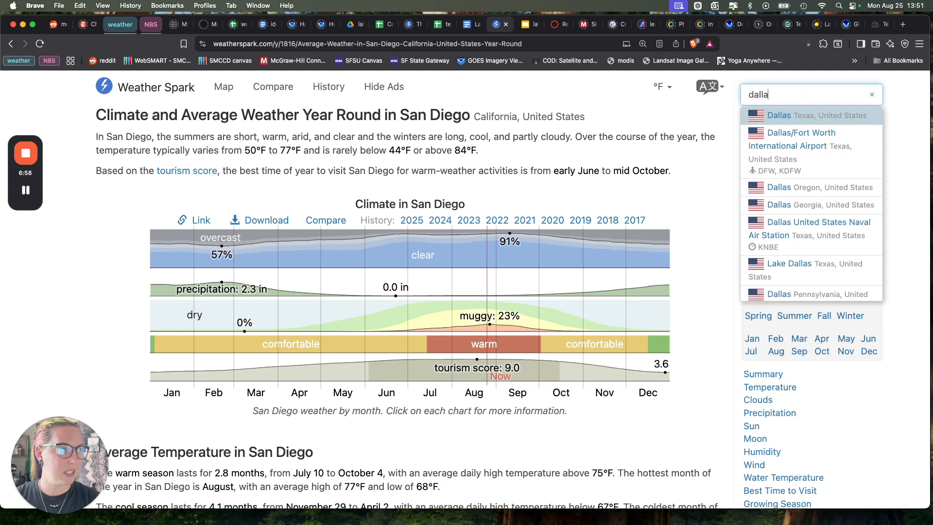
pyautogui.press('Return')
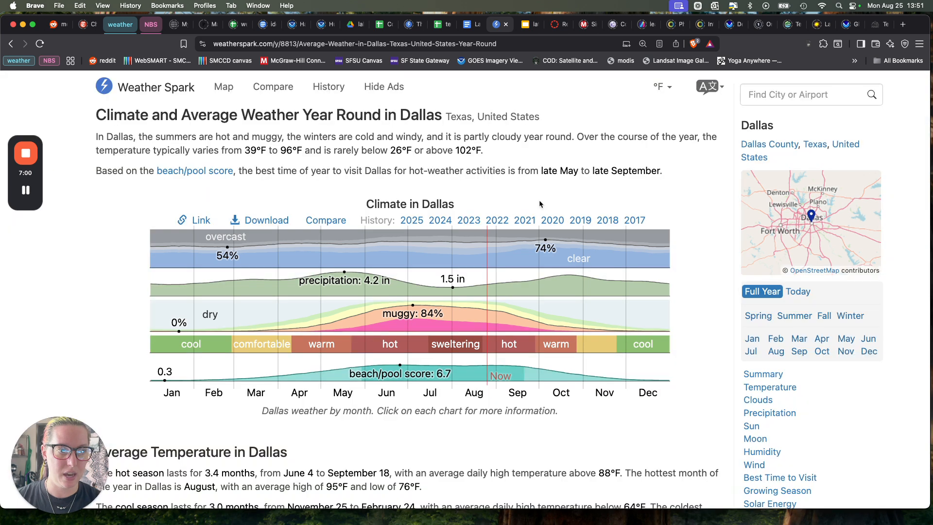
# Copy Dallas's January to December values from the Temp. row into the spreadsheet's Dallas row, starting at B3
pyautogui.scroll(-10, 541, 204)
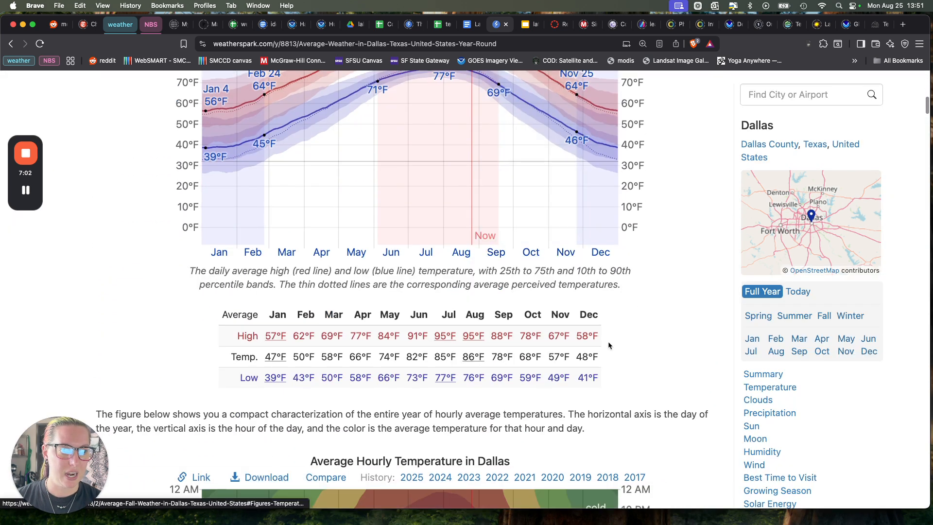
pyautogui.moveTo(603, 357); pyautogui.dragTo(267, 356)
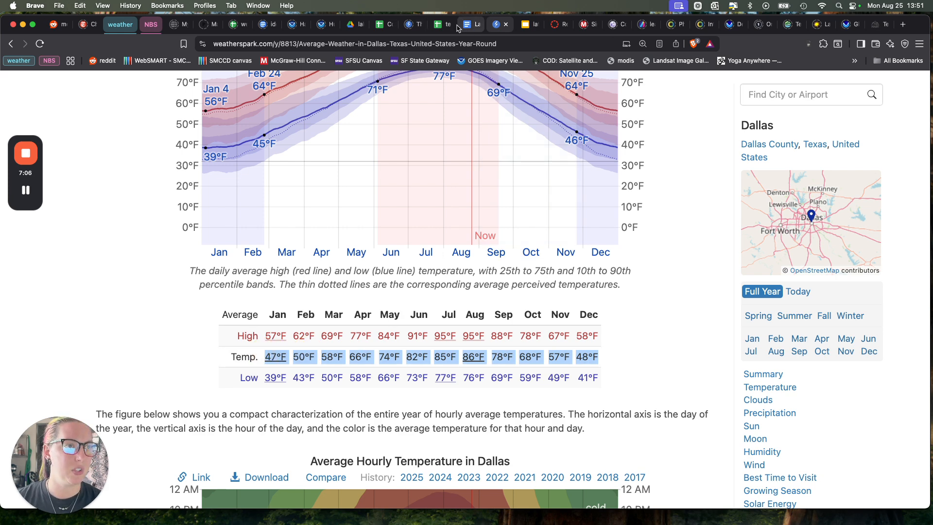
pyautogui.click(442, 26)
pyautogui.click(177, 222)
pyautogui.press('super+v')
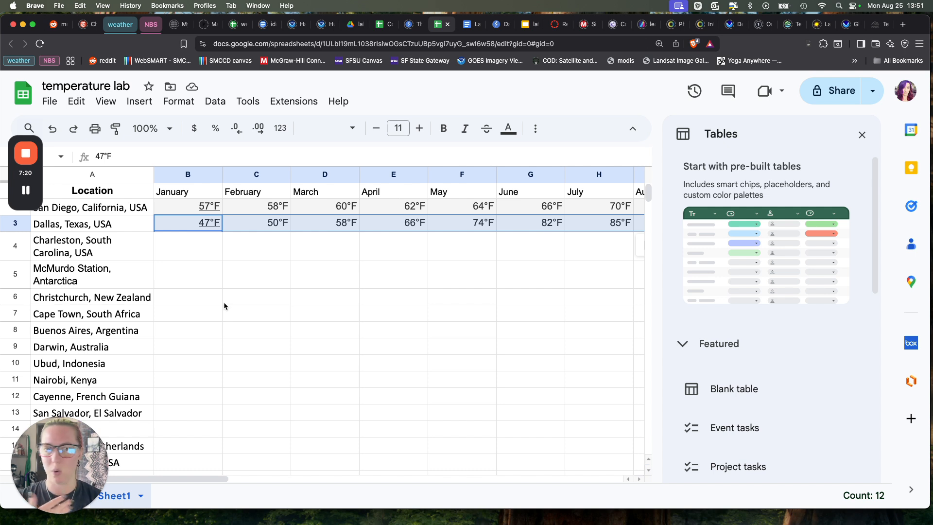
# Copy the Location column, header included, into column N after December and widen column N to fit most names
pyautogui.click(327, 288)
pyautogui.hscroll(10, 326, 288)
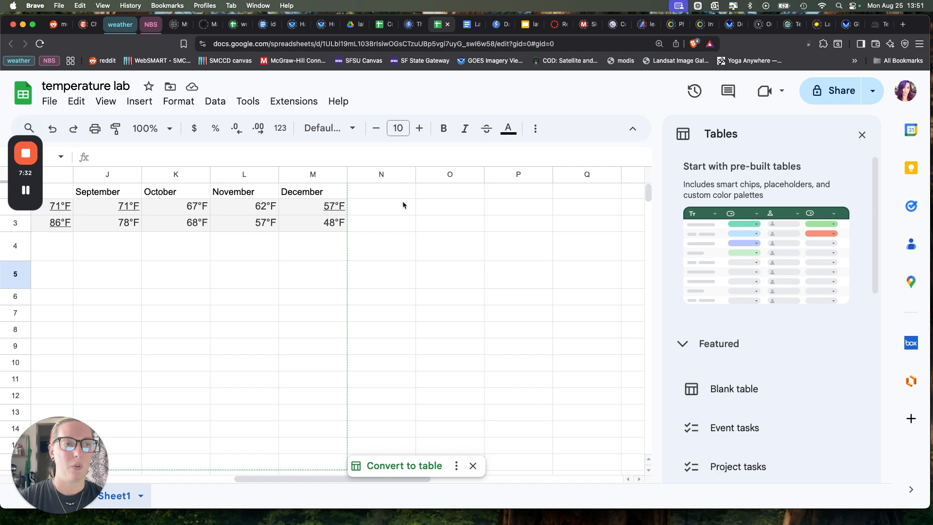
pyautogui.hscroll(-10, 402, 200)
pyautogui.moveTo(148, 194); pyautogui.dragTo(127, 463)
pyautogui.press('cmd+c')
pyautogui.hscroll(10, 306, 437)
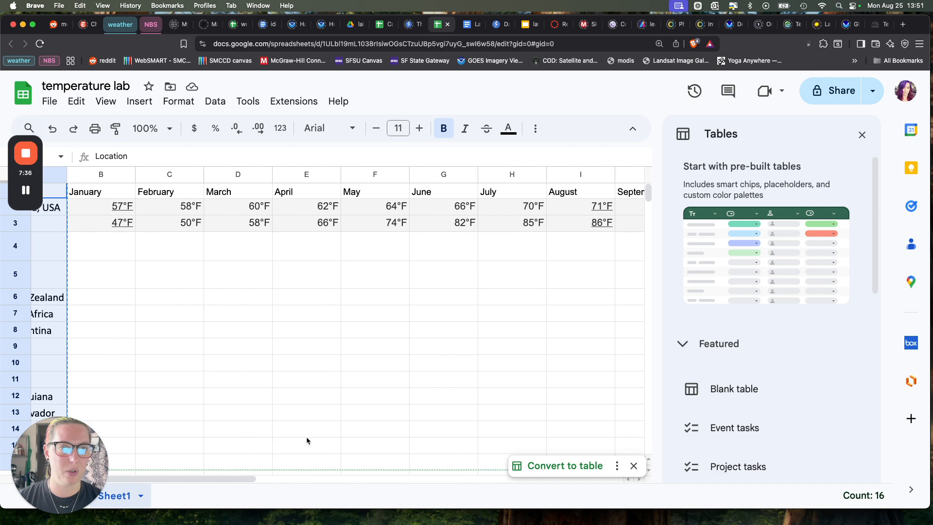
pyautogui.click(426, 194)
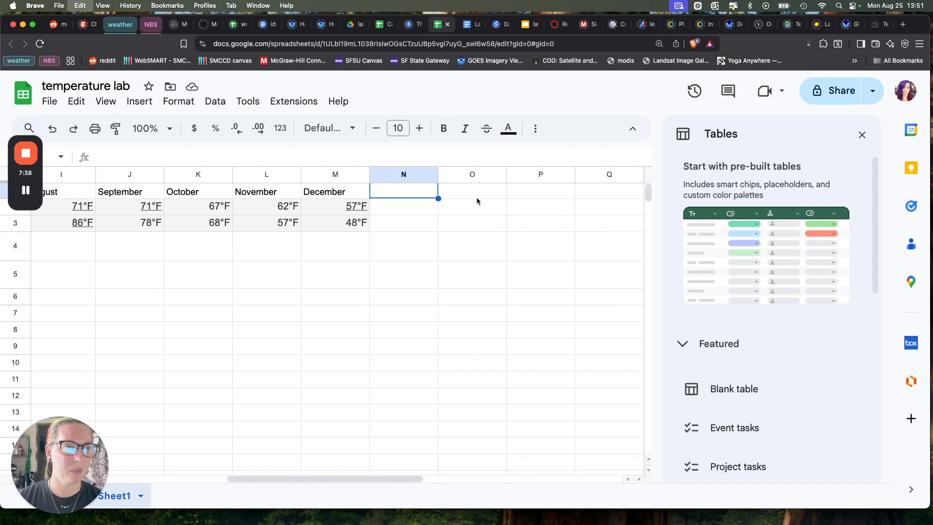
pyautogui.press('cmd+v')
pyautogui.moveTo(437, 174); pyautogui.dragTo(484, 182)
pyautogui.hscroll(2, 483, 193)
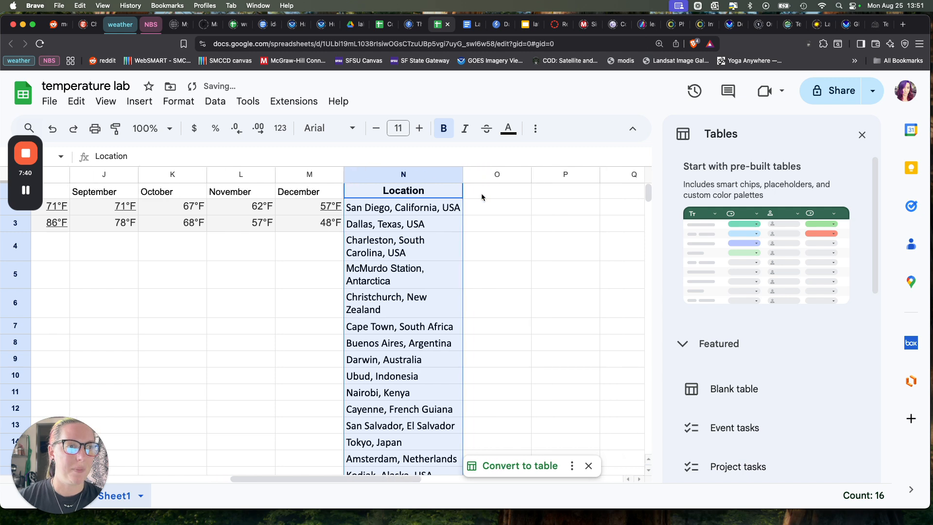
# Fill the copied Location cells in column N with light pink
pyautogui.click(535, 128)
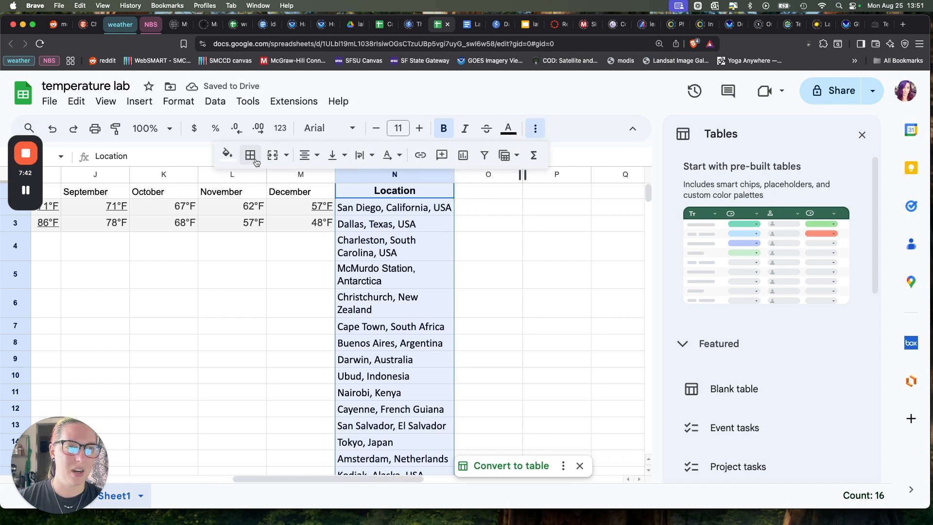
pyautogui.click(227, 154)
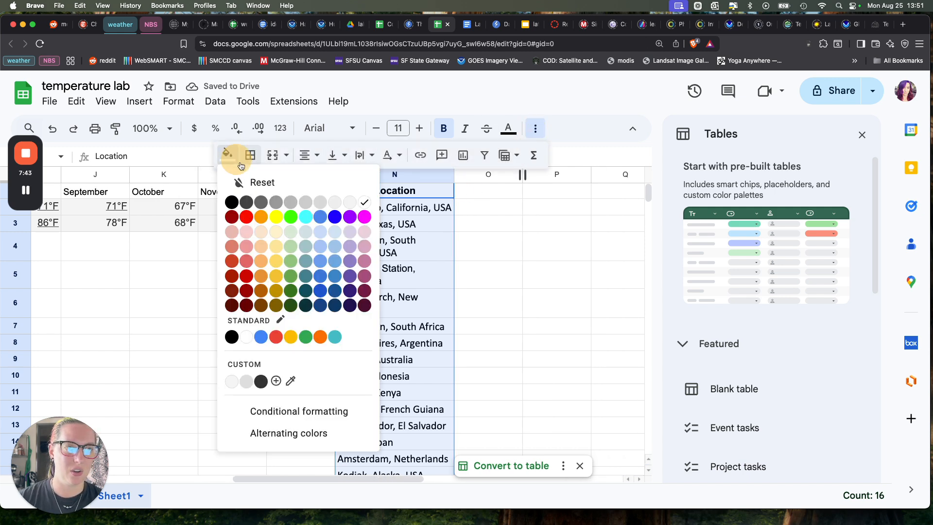
pyautogui.click(365, 233)
pyautogui.click(501, 230)
pyautogui.hscroll(5, 501, 230)
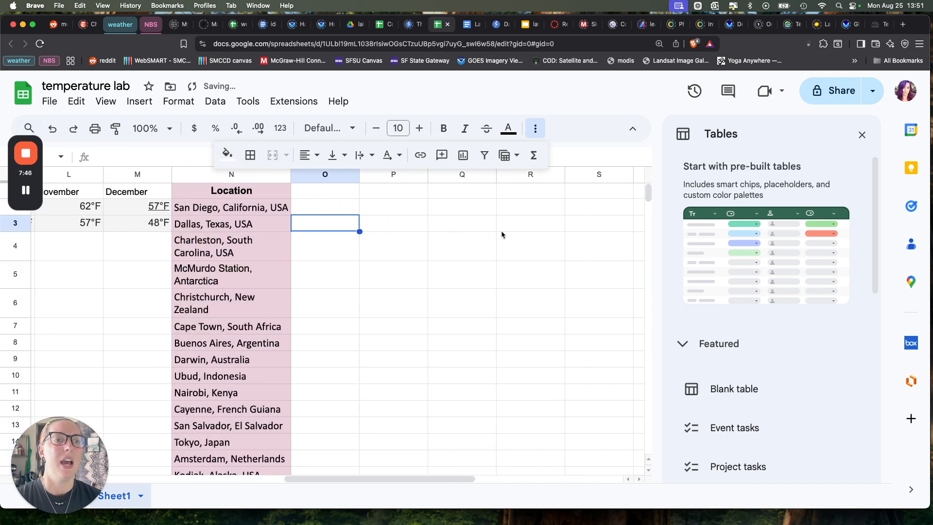
pyautogui.click(535, 129)
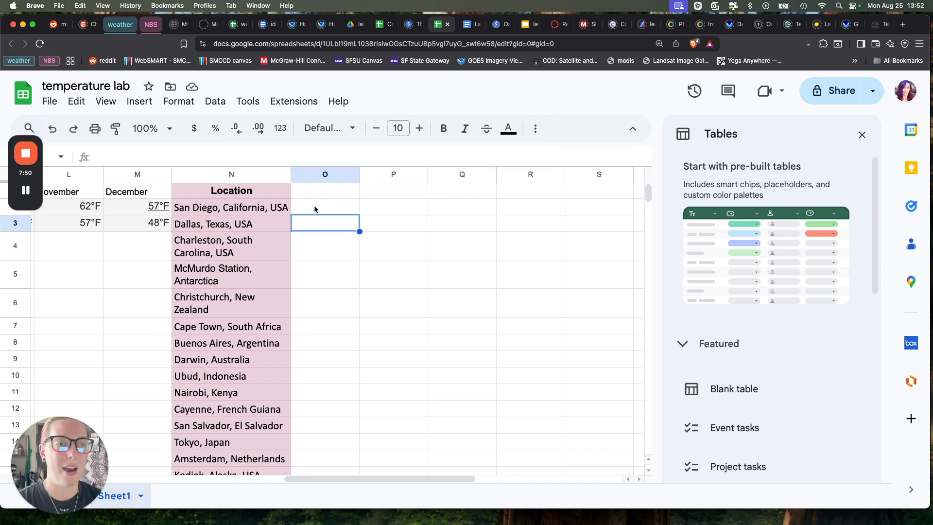
# Copy the January to December headers from B1:M1 into row 1 beside the pink Location column, starting at O1
pyautogui.click(314, 209)
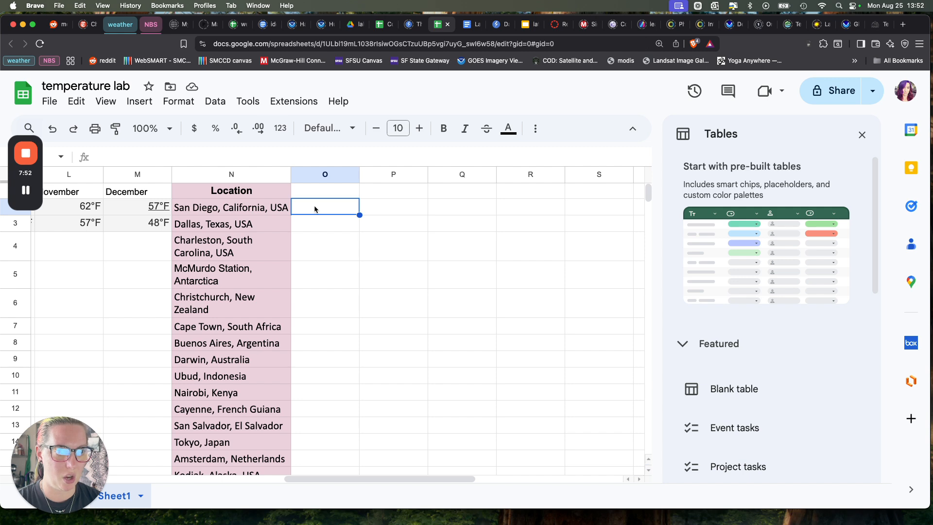
pyautogui.hscroll(-10, 336, 190)
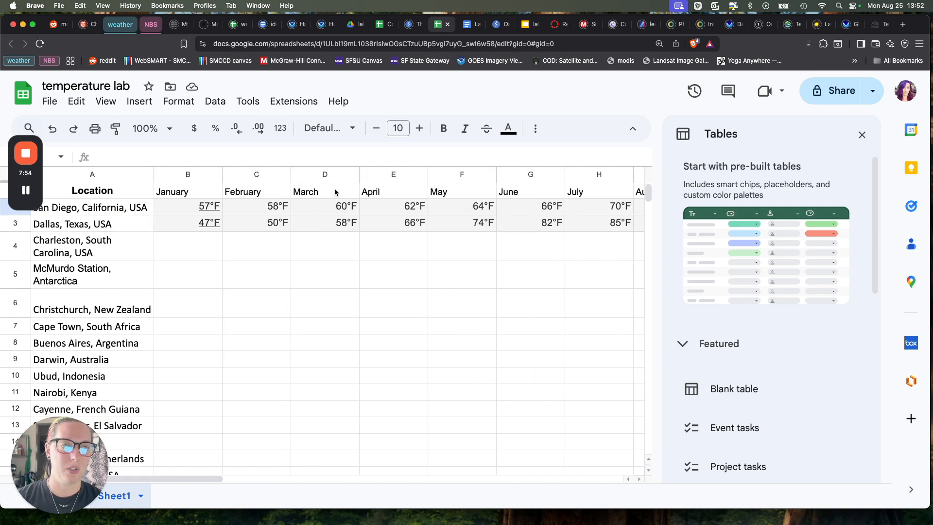
pyautogui.moveTo(189, 195); pyautogui.dragTo(591, 194)
pyautogui.press('cmd+c')
pyautogui.hscroll(5, 588, 193)
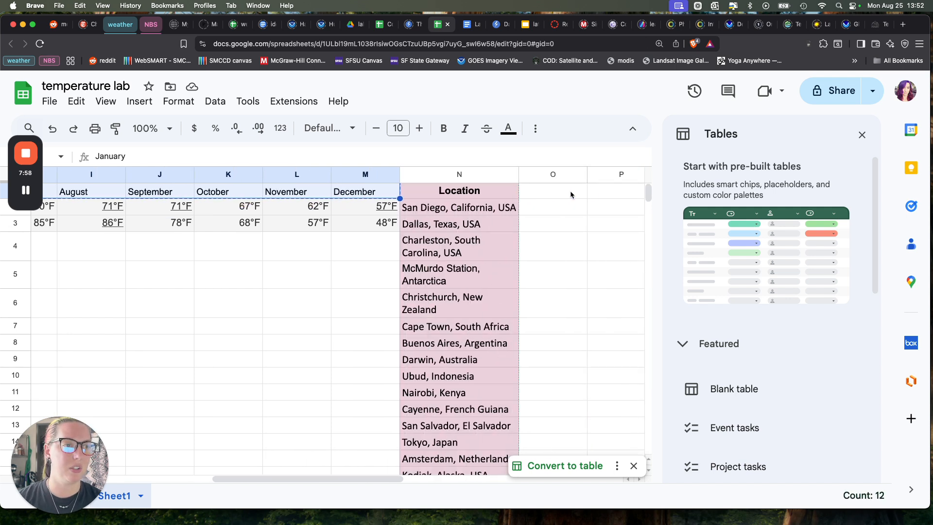
pyautogui.click(547, 192)
pyautogui.press('cmd+v')
pyautogui.hscroll(8, 547, 193)
pyautogui.hscroll(2, 547, 195)
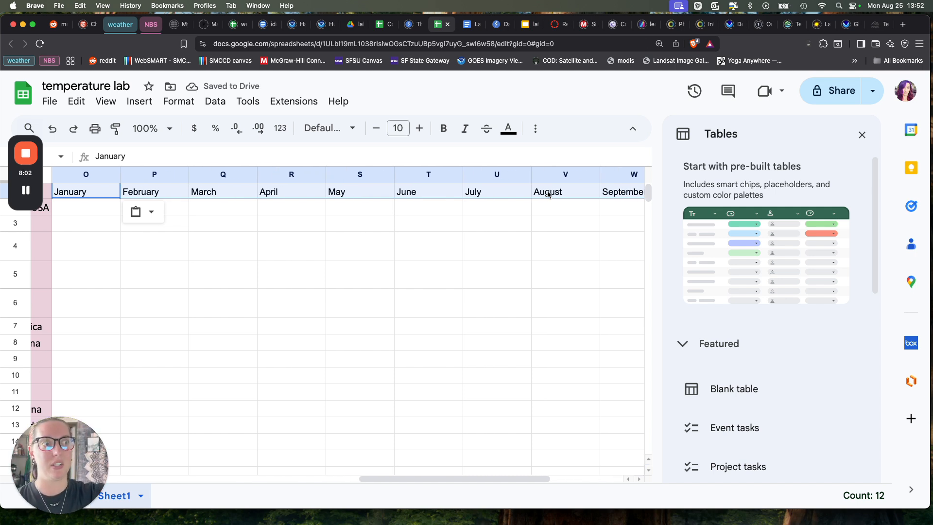
pyautogui.hscroll(-10, 548, 195)
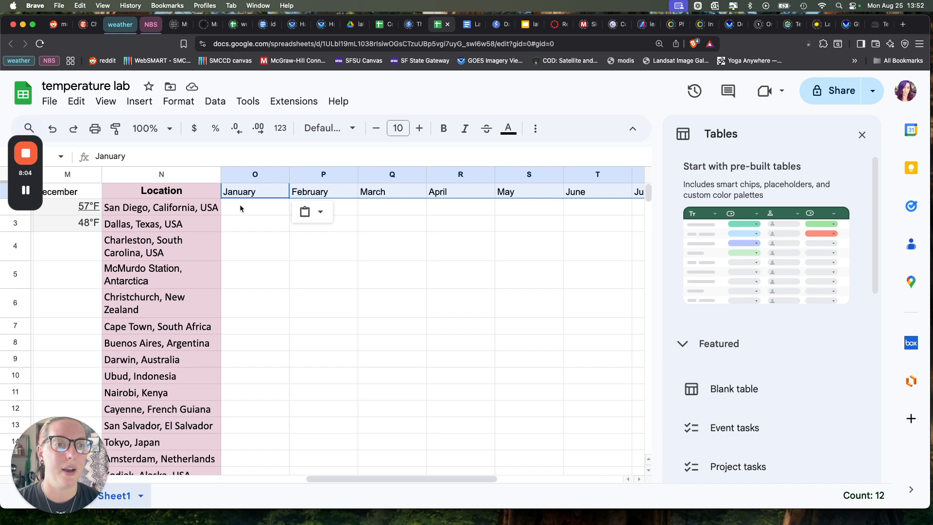
# Close the Tables sidebar and enlarge the page, keeping San Diego's empty January cell O2 selected
pyautogui.click(240, 208)
pyautogui.hscroll(-5, 240, 208)
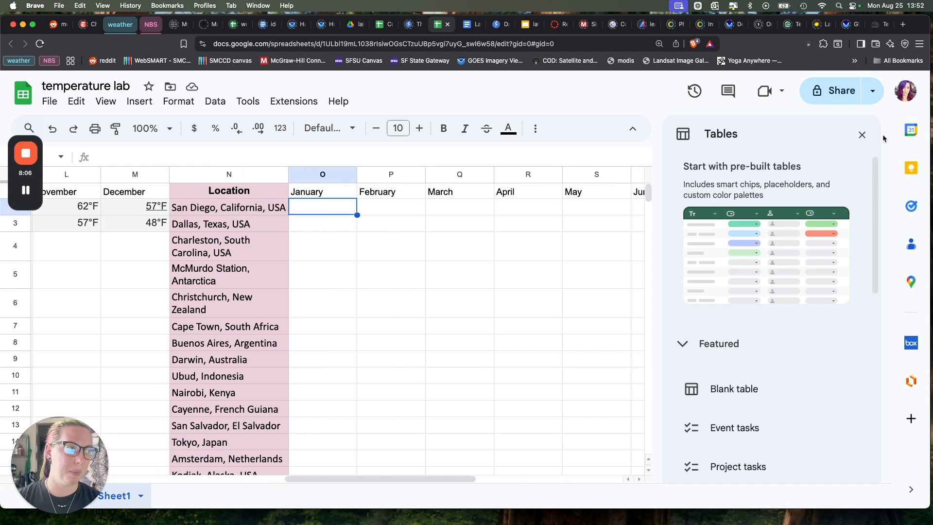
pyautogui.click(862, 135)
pyautogui.hscroll(-3, 385, 255)
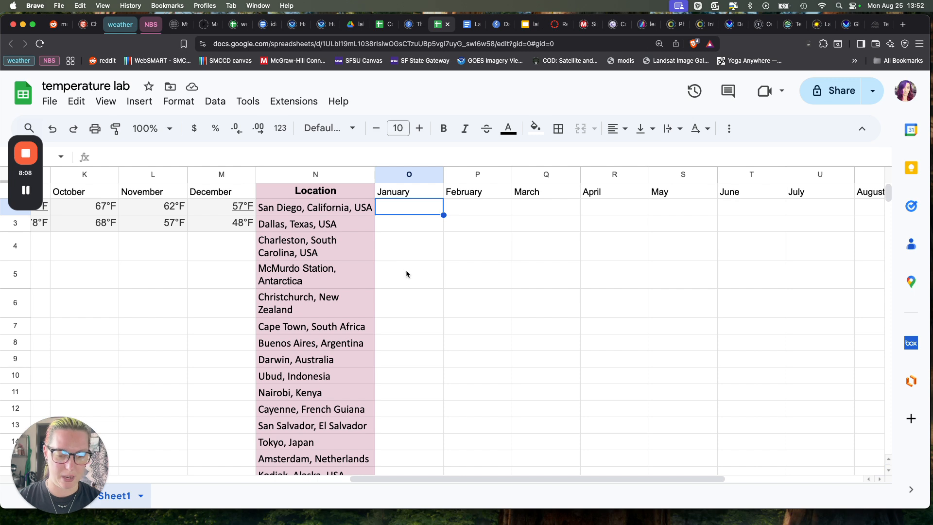
pyautogui.press('super+equal')
pyautogui.press('super+equal')
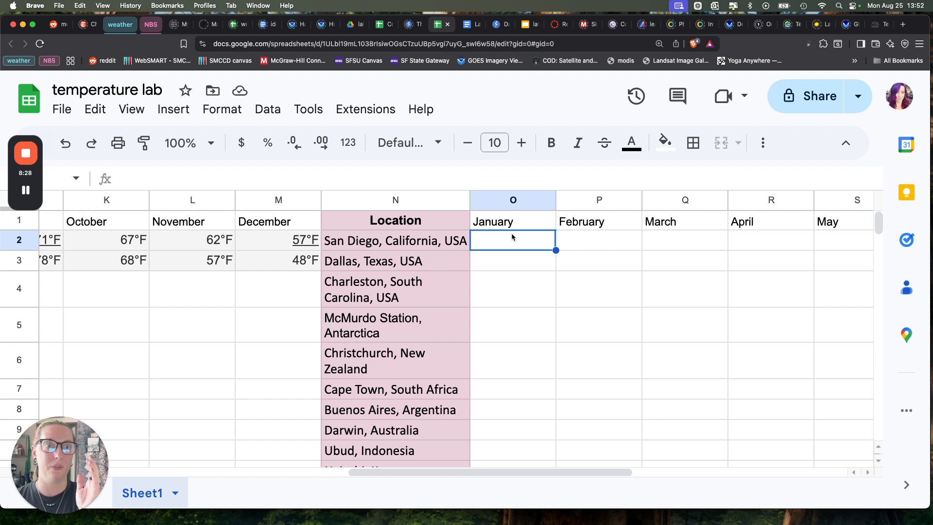
pyautogui.write('=')
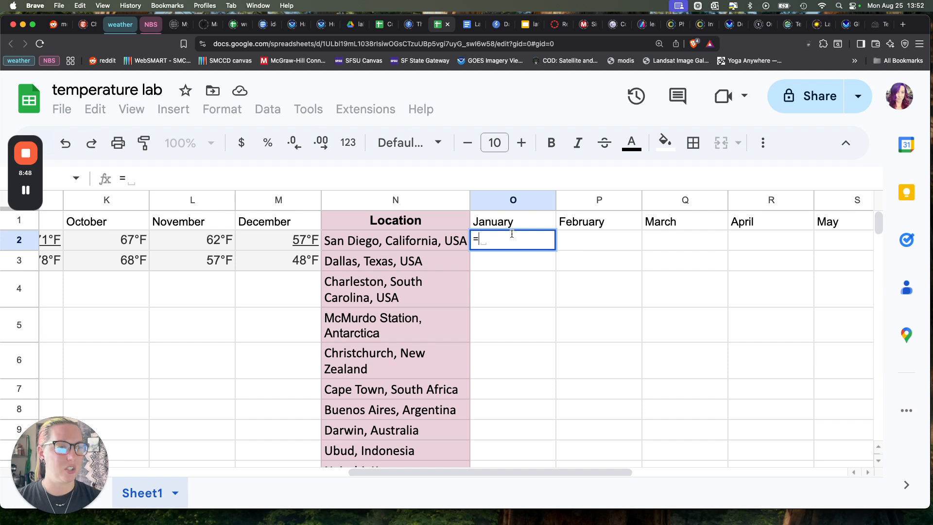
pyautogui.click(286, 241)
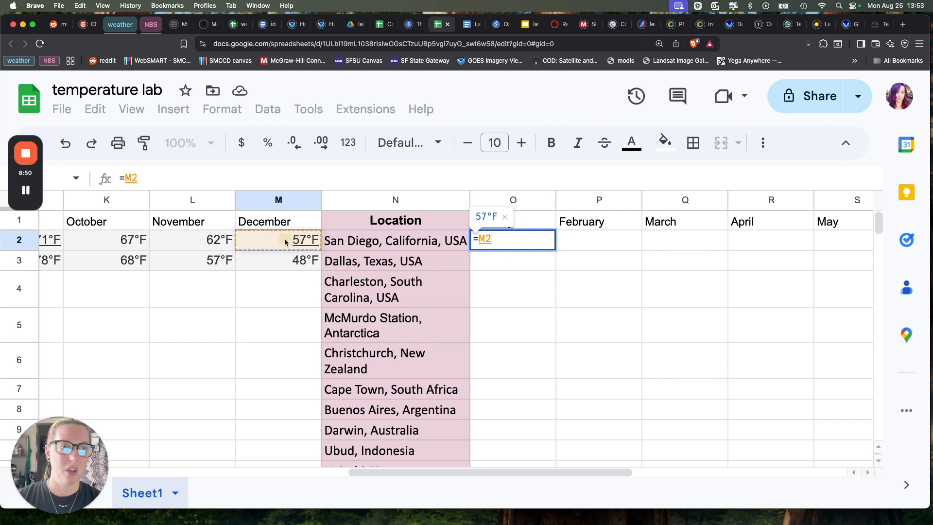
pyautogui.click(200, 176)
pyautogui.press('BackSpace')
pyautogui.press('Escape')
pyautogui.click(538, 261)
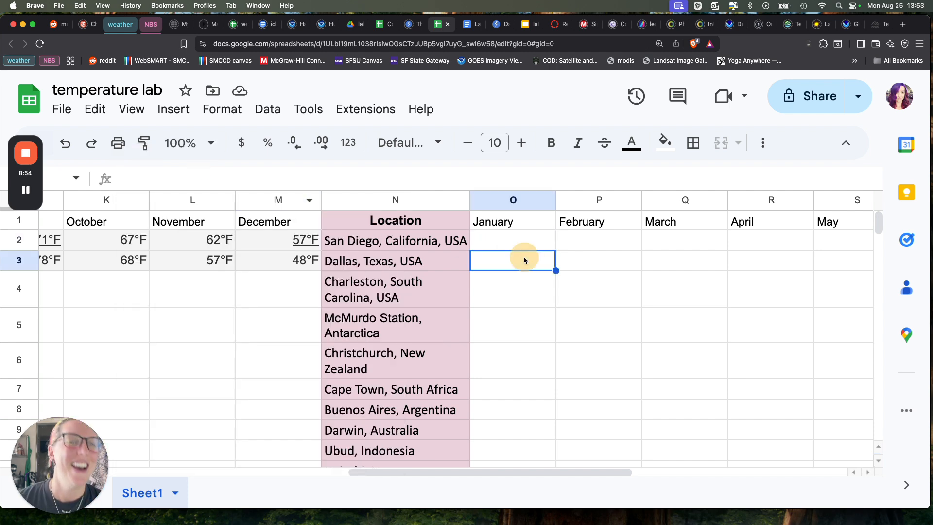
# Examine the stored content of San Diego's December cell M2, highlighting the °F suffix after the number
pyautogui.click(287, 242)
pyautogui.hscroll(1, 186, 199)
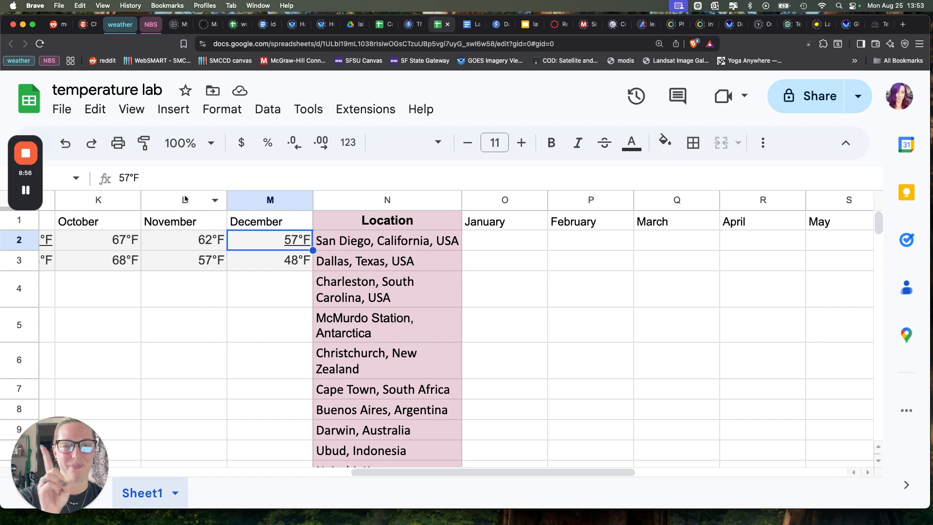
pyautogui.hscroll(-3, 262, 200)
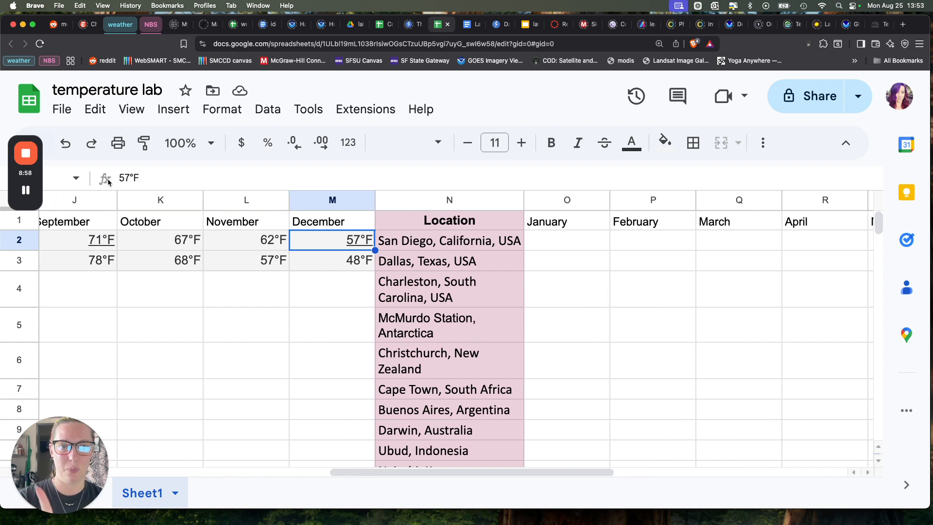
pyautogui.click(131, 178)
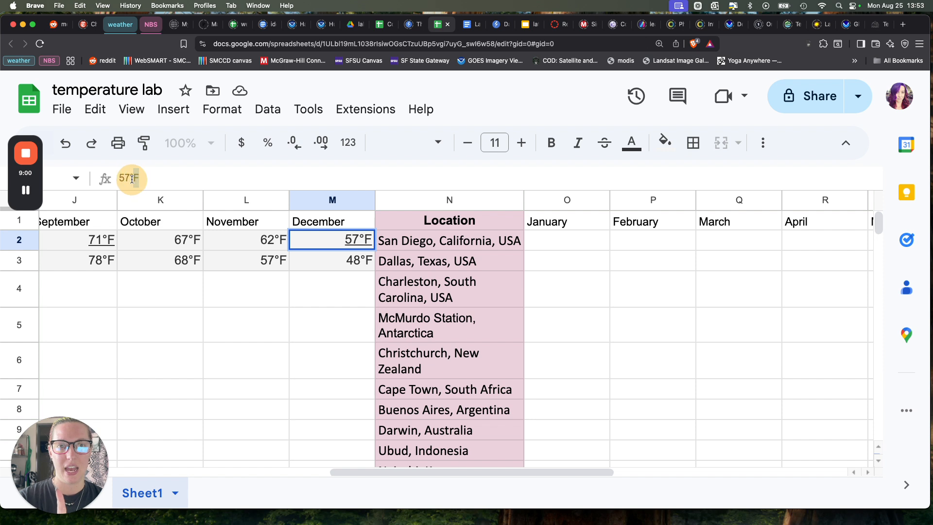
pyautogui.moveTo(132, 178); pyautogui.dragTo(150, 185)
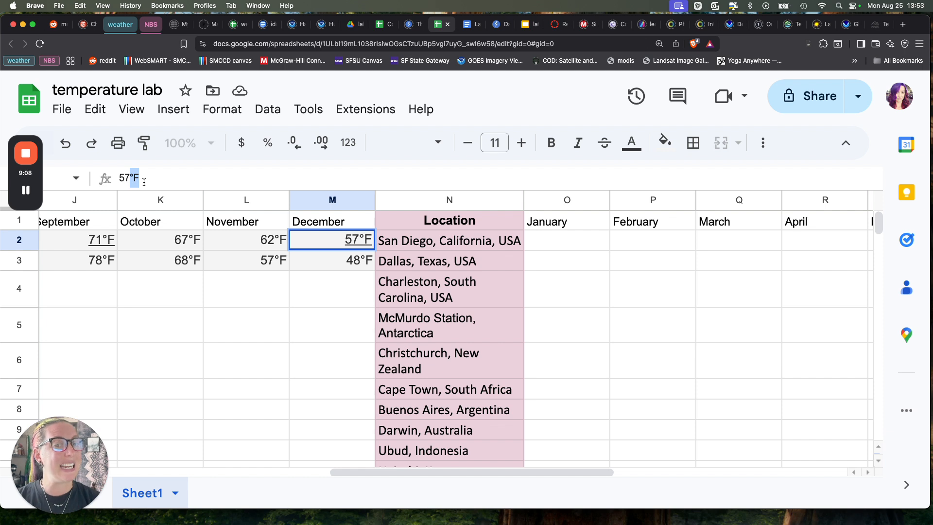
pyautogui.click(553, 249)
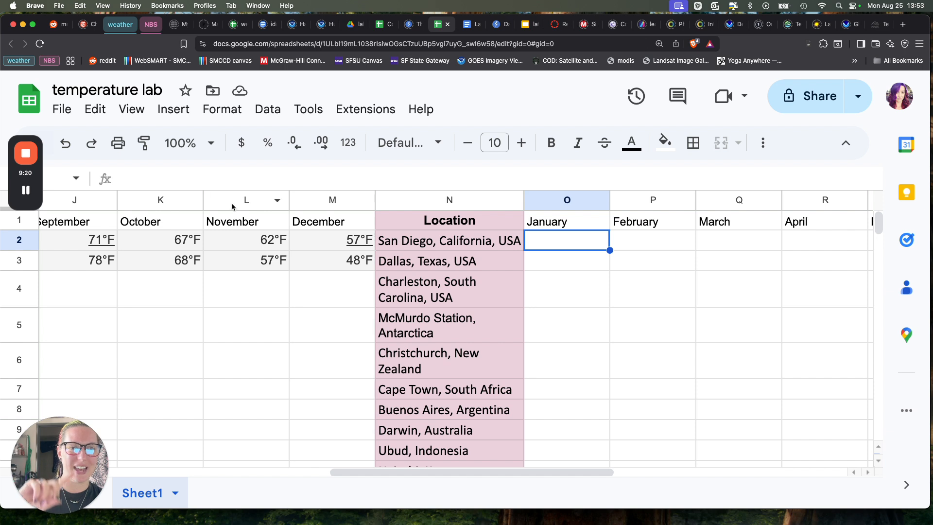
pyautogui.click(319, 245)
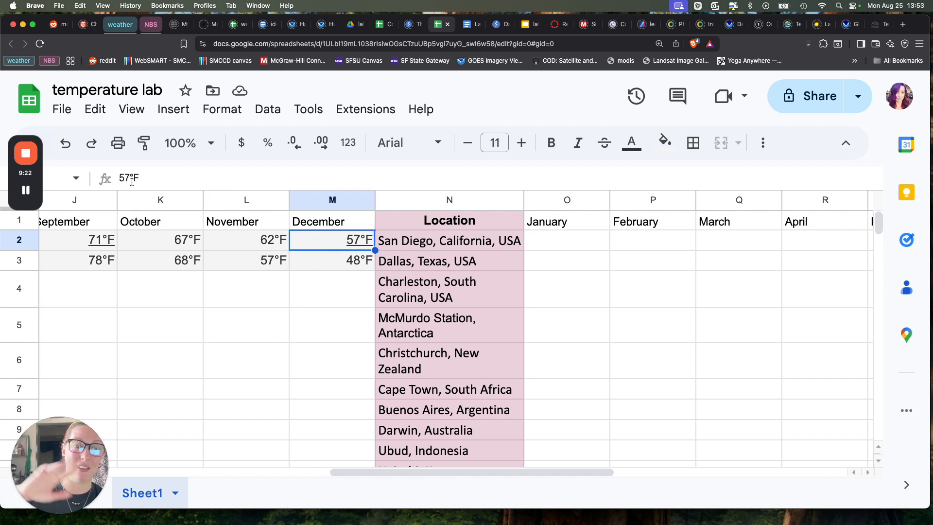
# Begin a SUBSTITUTE formula in O2 with San Diego's January temperature, B2, as the text to search
pyautogui.click(587, 243)
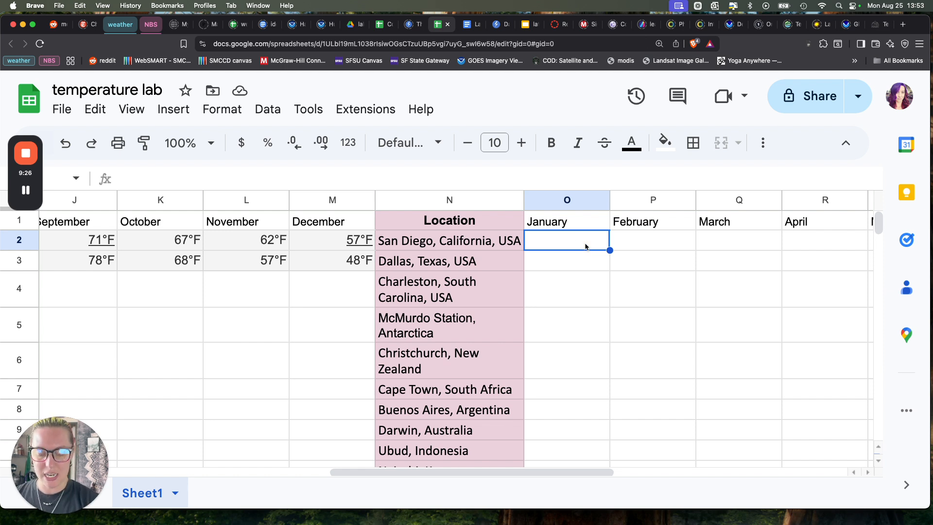
pyautogui.write('=')
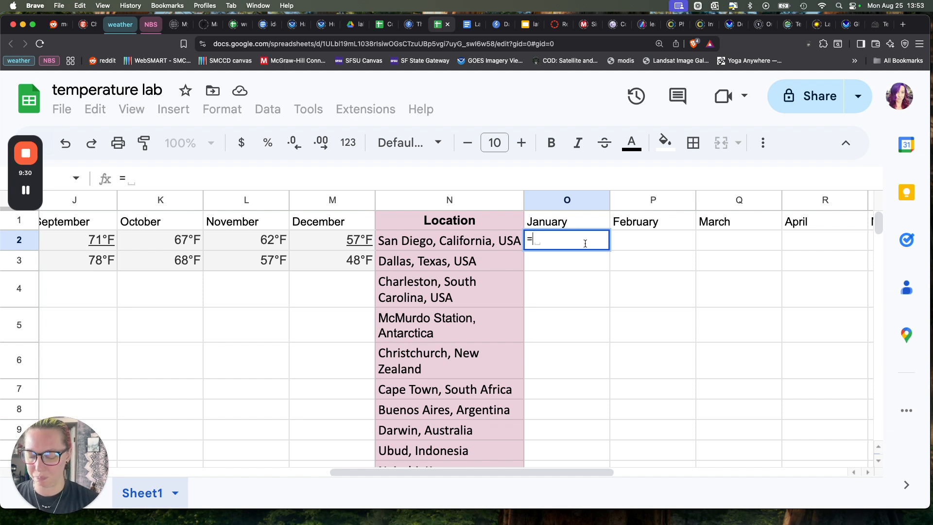
pyautogui.write('substi')
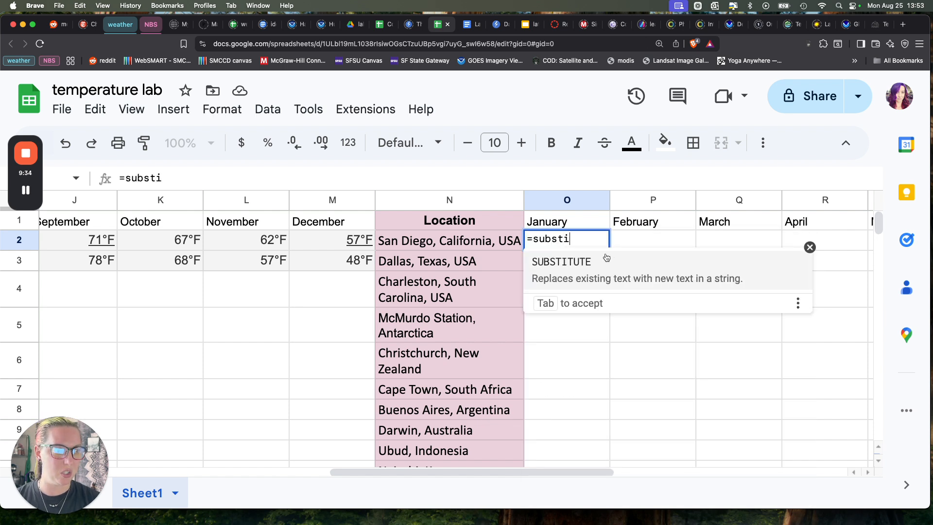
pyautogui.click(664, 281)
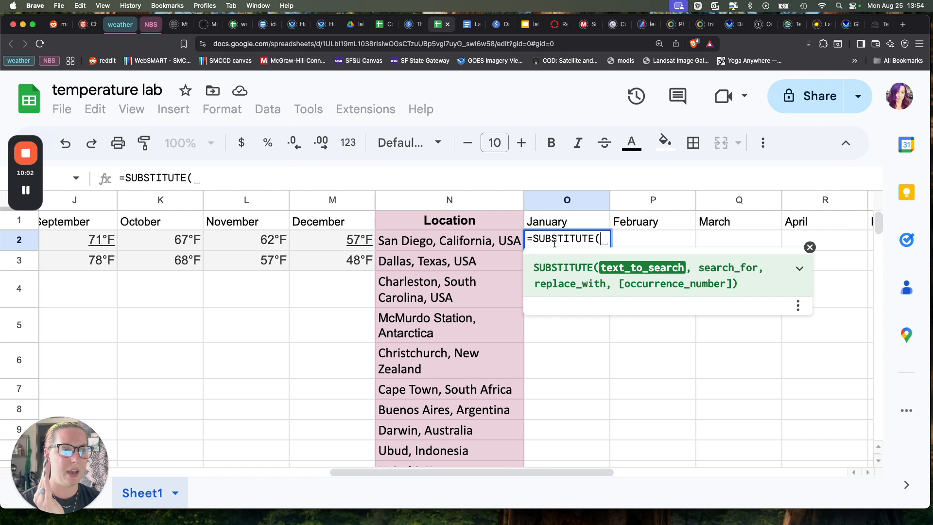
pyautogui.hscroll(-10, 293, 234)
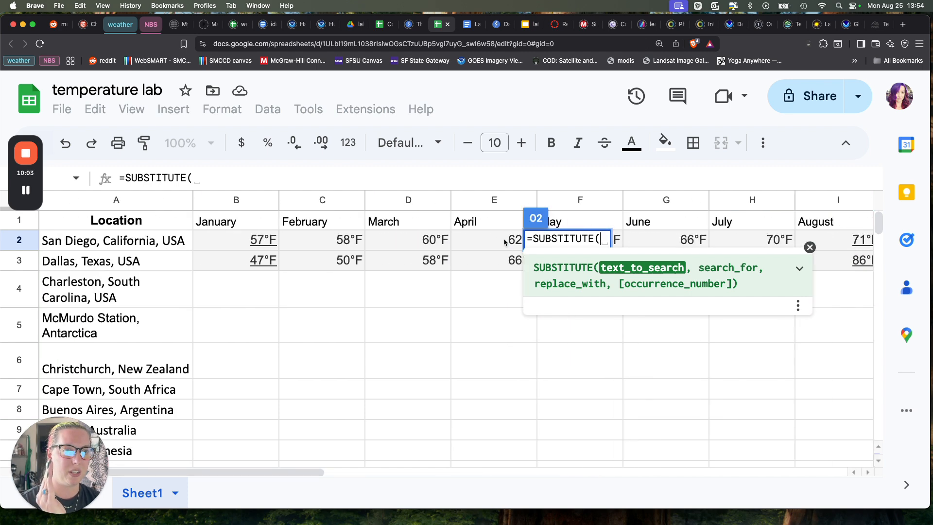
pyautogui.click(252, 238)
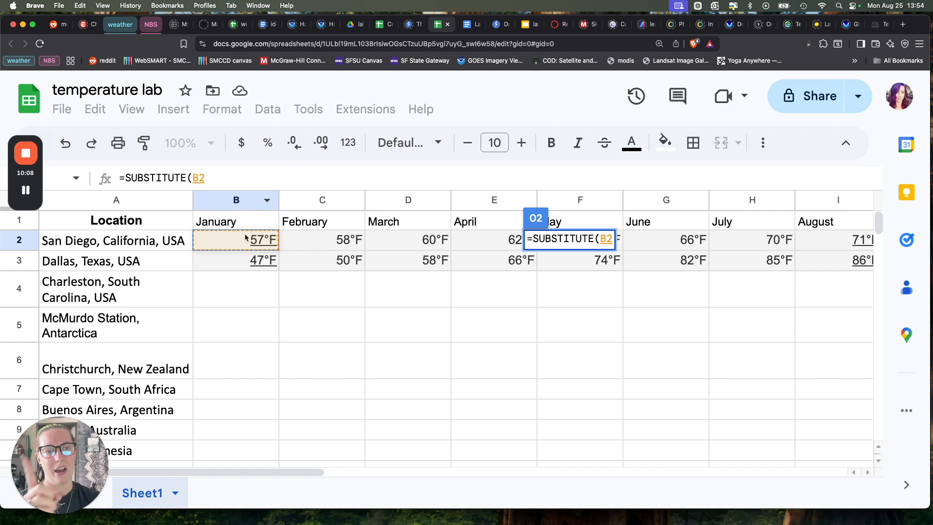
pyautogui.hscroll(10, 247, 242)
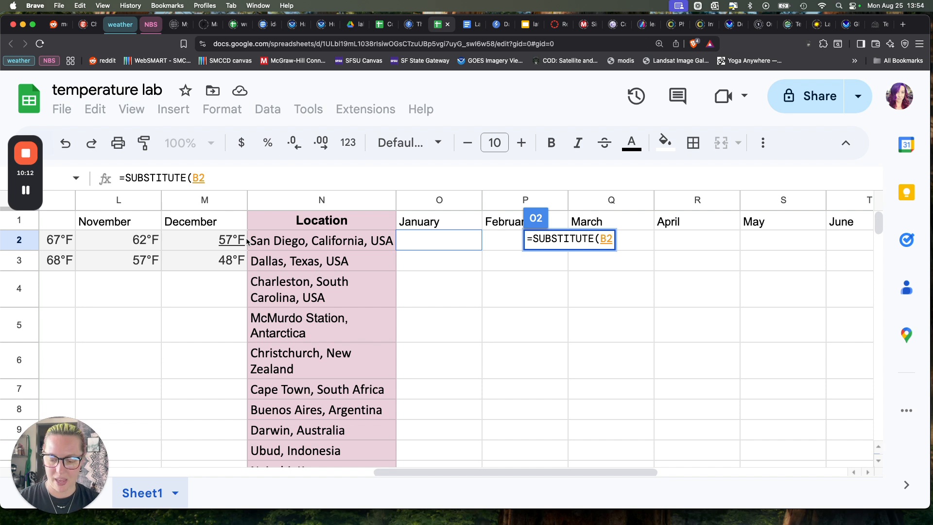
# Complete the O2 formula as =SUBSTITUTE(B2, "°F" , "") to strip the degree unit, and commit it
pyautogui.write(',')
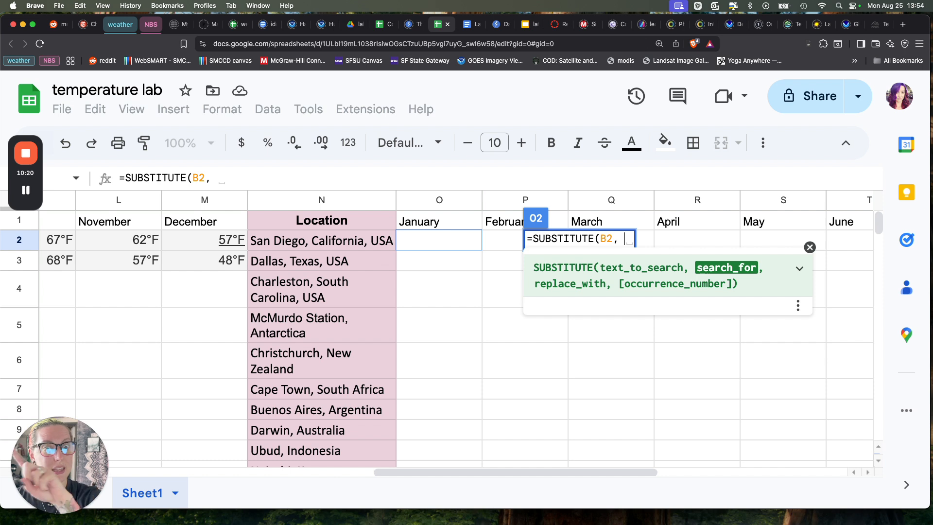
pyautogui.write('"')
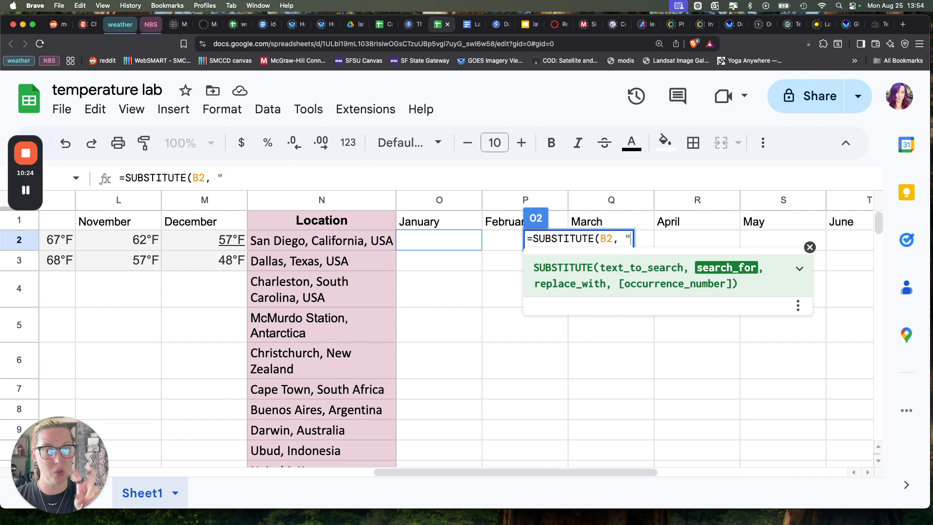
pyautogui.write('°F')
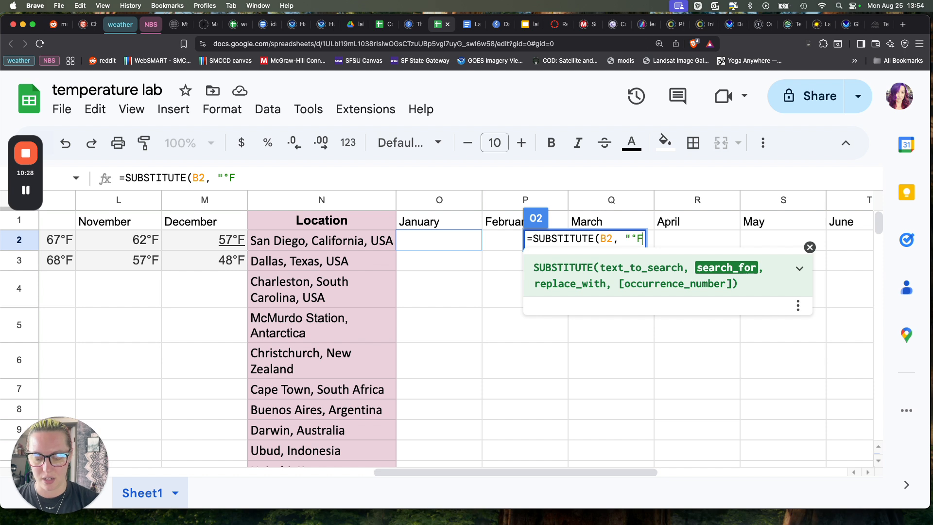
pyautogui.write('"')
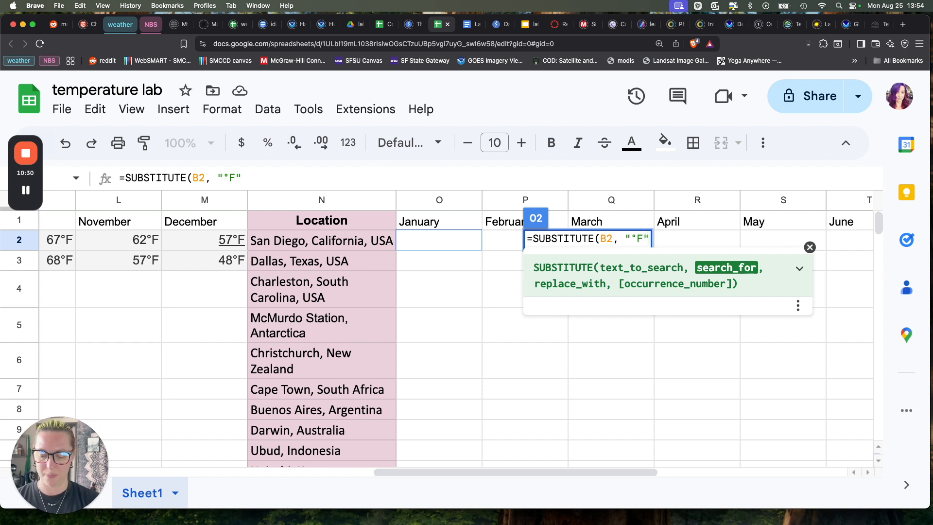
pyautogui.write(' , ')
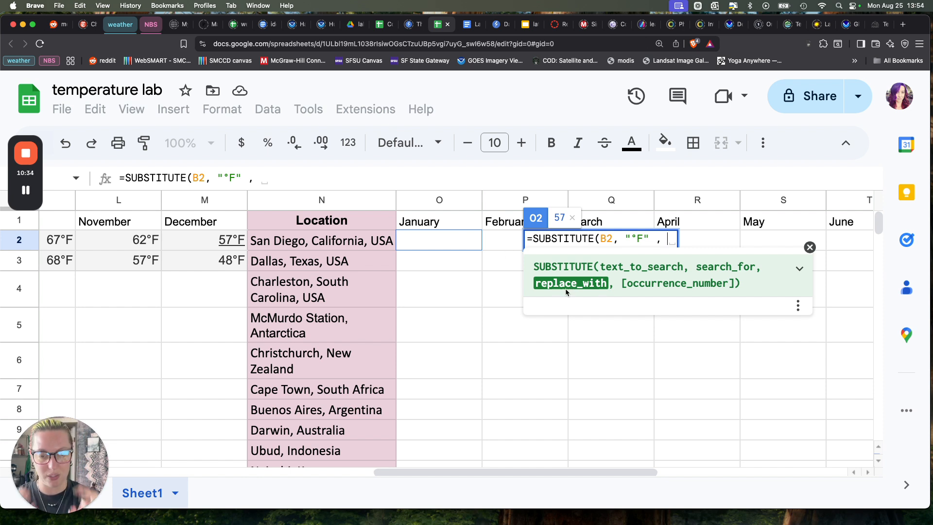
pyautogui.write('""')
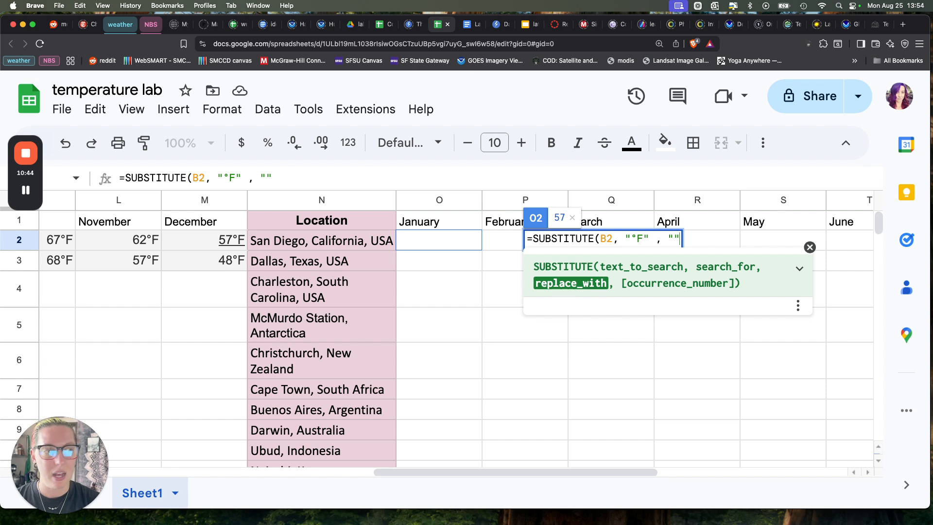
pyautogui.write(')')
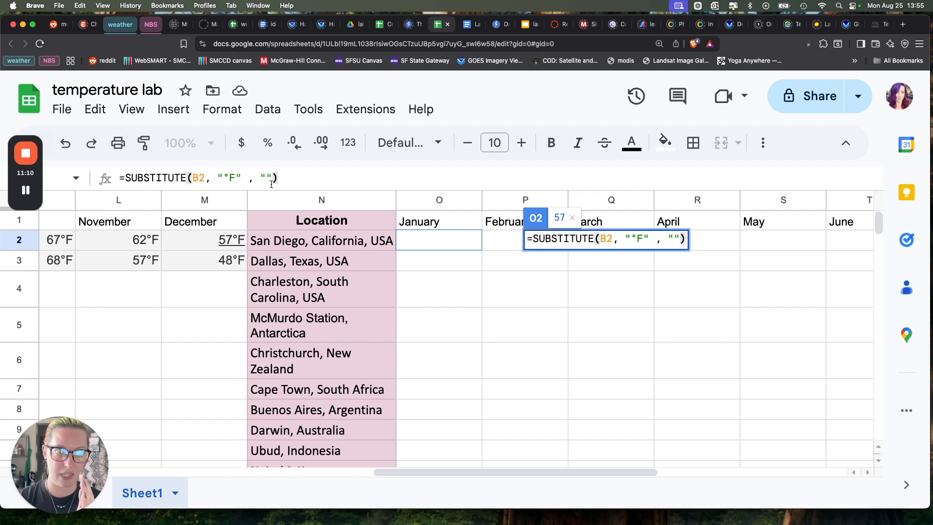
pyautogui.press('Return')
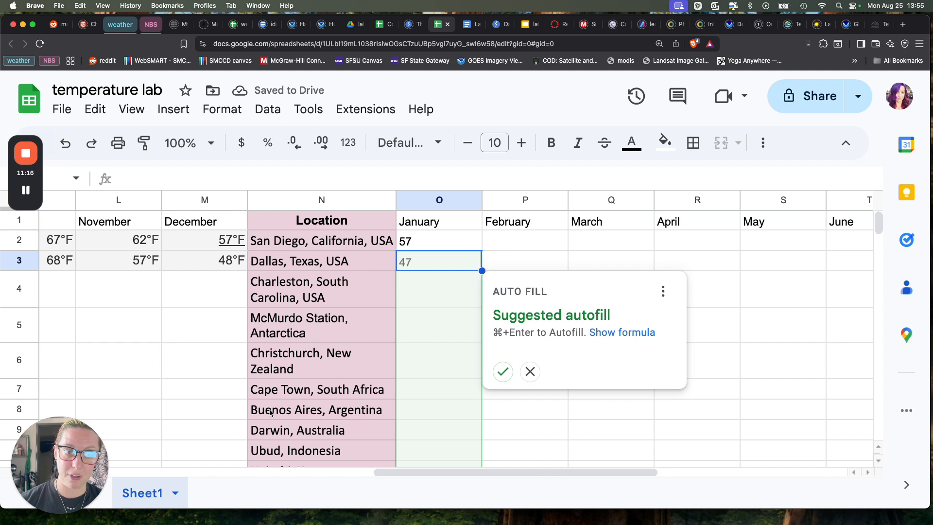
# Accept the suggested autofill down the new January column and extend O2's SUBSTITUTE formula across San Diego's row through May (S2)
pyautogui.click(503, 372)
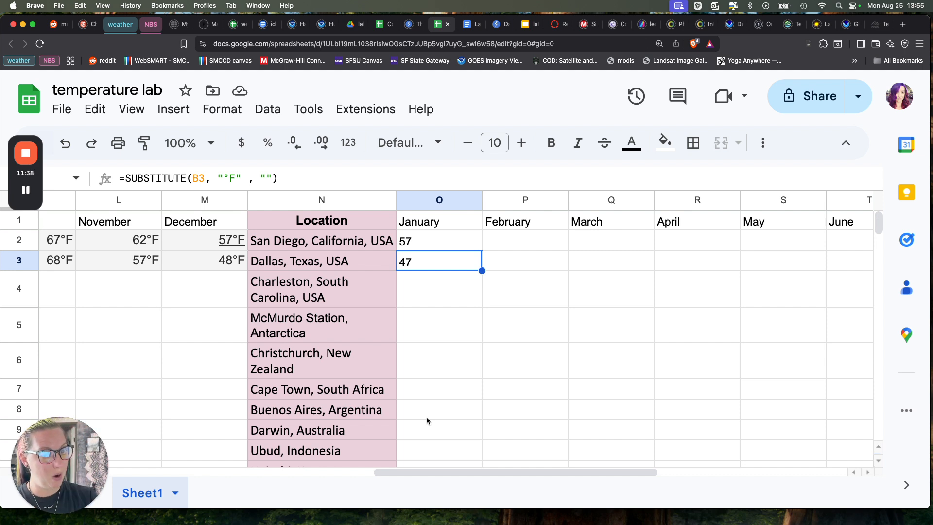
pyautogui.click(447, 246)
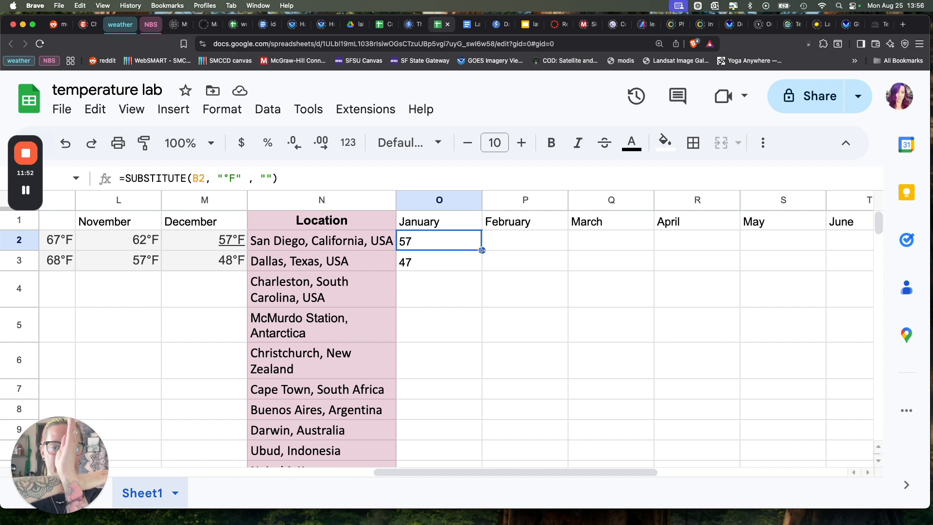
pyautogui.moveTo(481, 250); pyautogui.dragTo(809, 252)
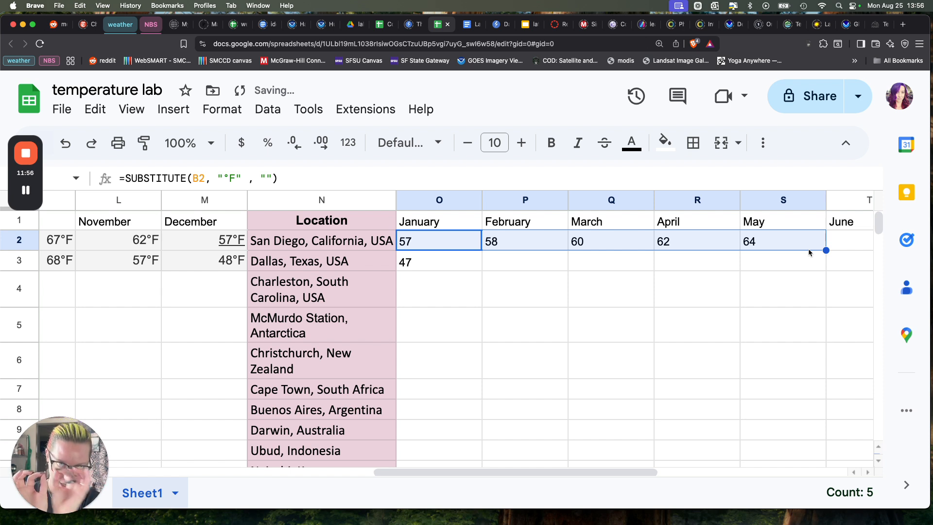
# Extend San Diego's SUBSTITUTE formula across its row from May through December (Z2)
pyautogui.hscroll(6, 809, 252)
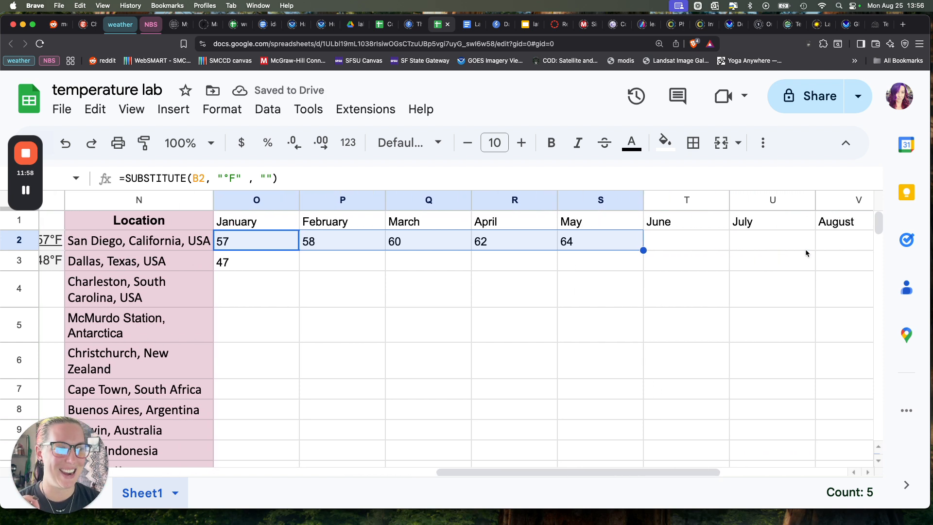
pyautogui.moveTo(548, 251); pyautogui.dragTo(800, 248)
pyautogui.hscroll(6, 741, 255)
pyautogui.moveTo(529, 250); pyautogui.dragTo(825, 248)
# Fill Dallas's SUBSTITUTE formula from January (O3) across its row through December (Z3)
pyautogui.hscroll(-8, 675, 274)
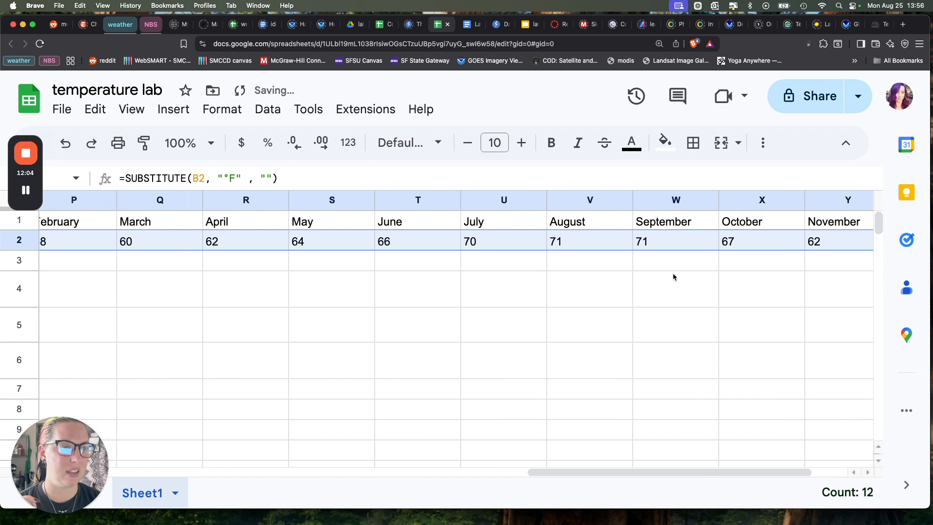
pyautogui.hscroll(-10, 679, 277)
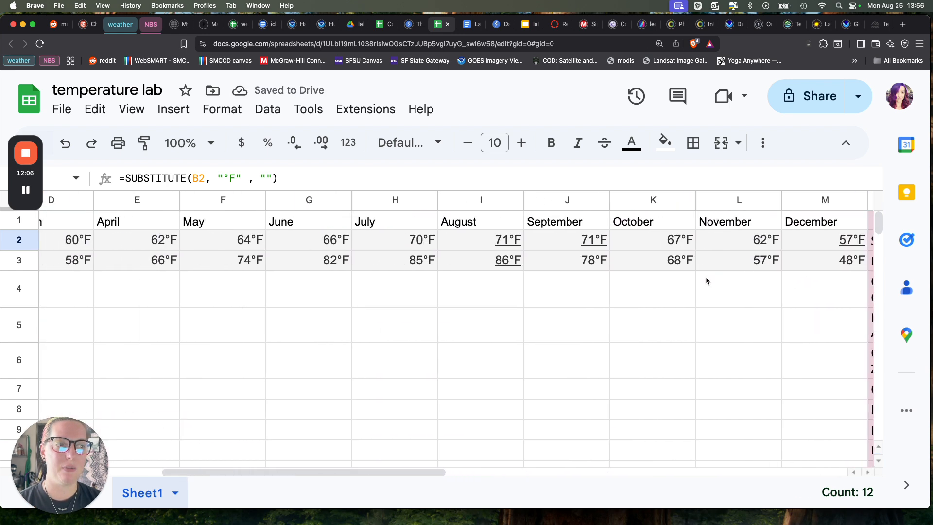
pyautogui.hscroll(10, 708, 276)
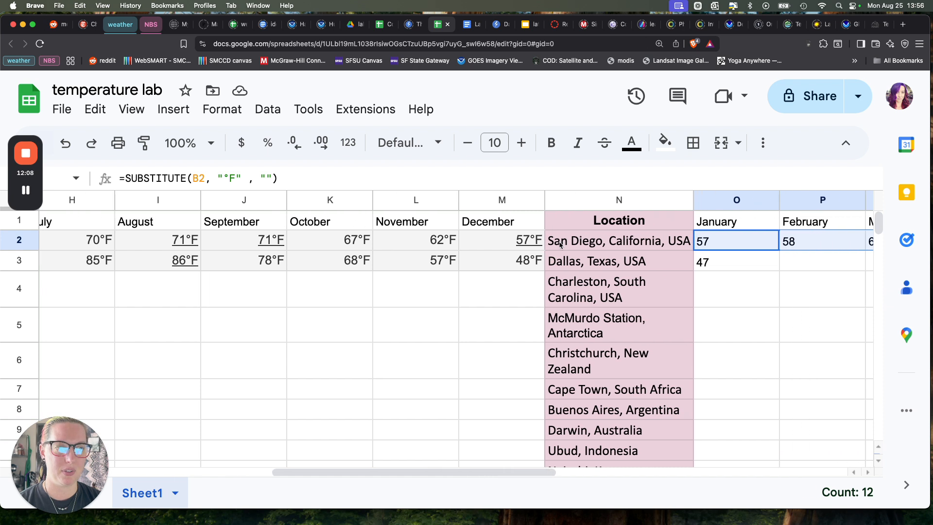
pyautogui.hscroll(4, 421, 240)
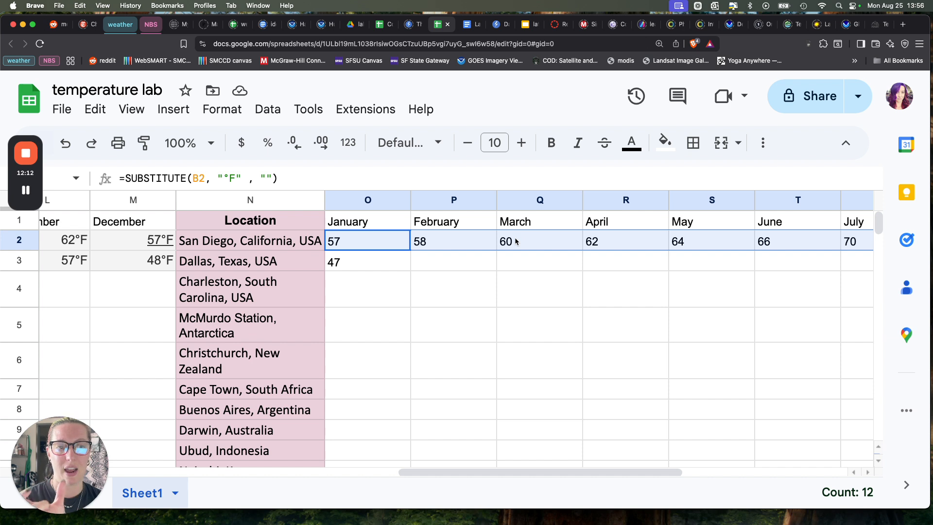
pyautogui.hscroll(-2, 517, 242)
pyautogui.click(412, 265)
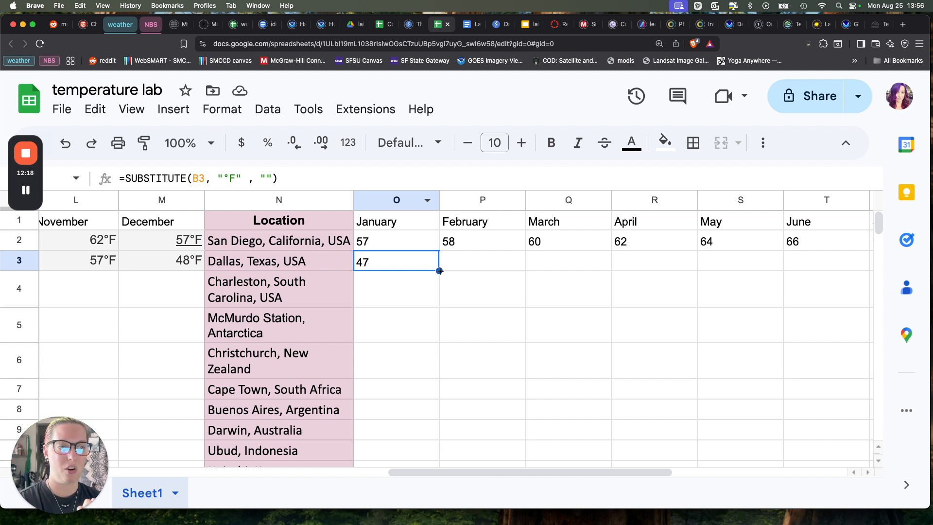
pyautogui.moveTo(440, 271); pyautogui.dragTo(844, 269)
pyautogui.hscroll(10, 731, 281)
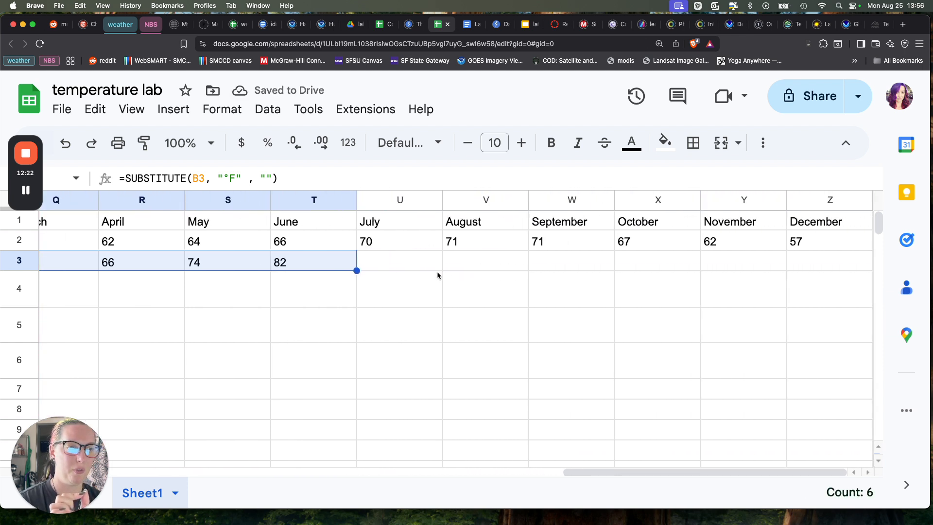
pyautogui.moveTo(356, 271); pyautogui.dragTo(850, 262)
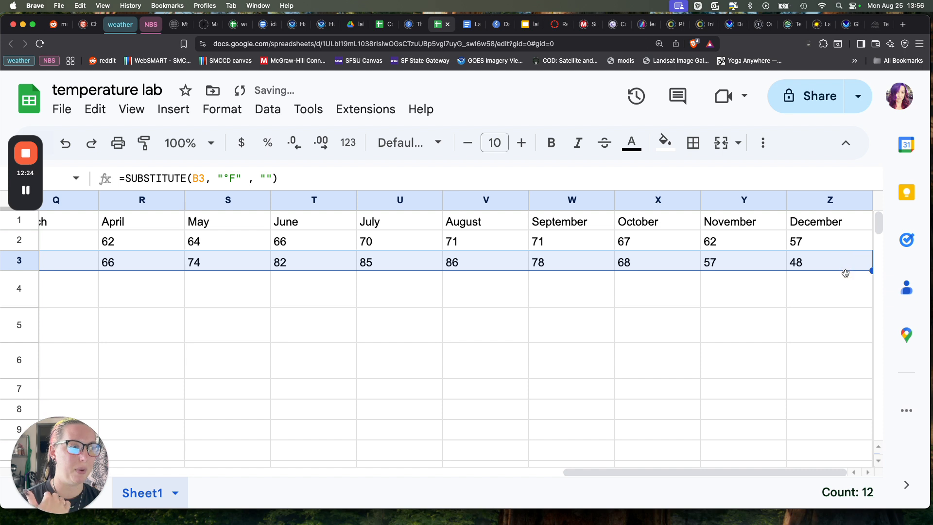
pyautogui.click(809, 298)
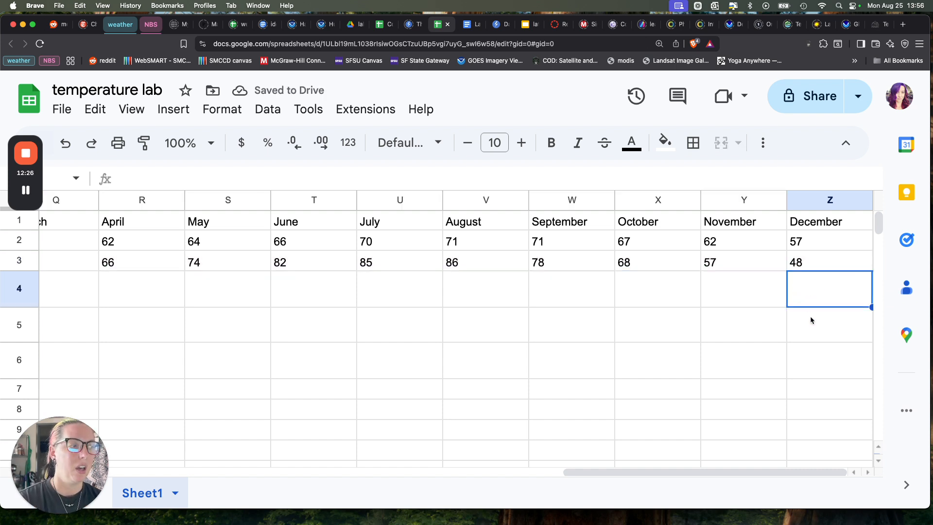
# Insert two blank columns, AA and AB, directly after the December column
pyautogui.click(867, 221)
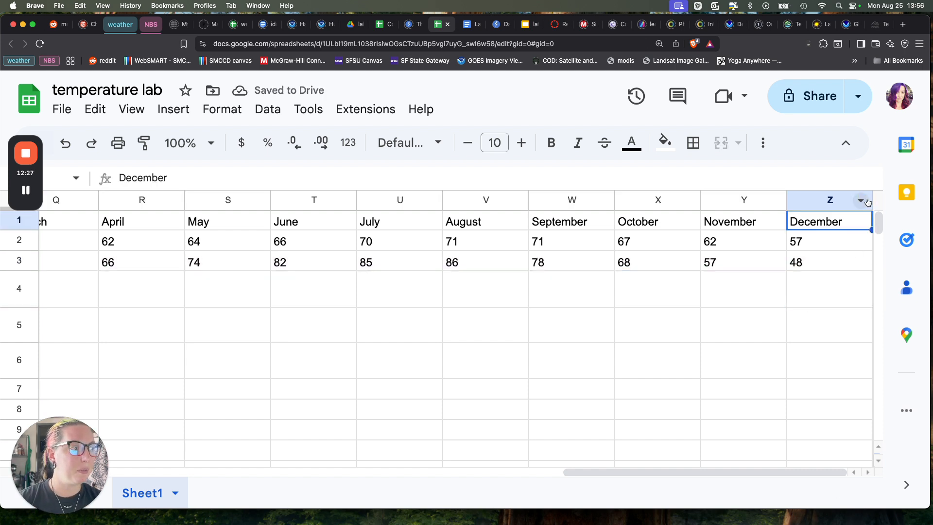
pyautogui.rightClick(834, 204)
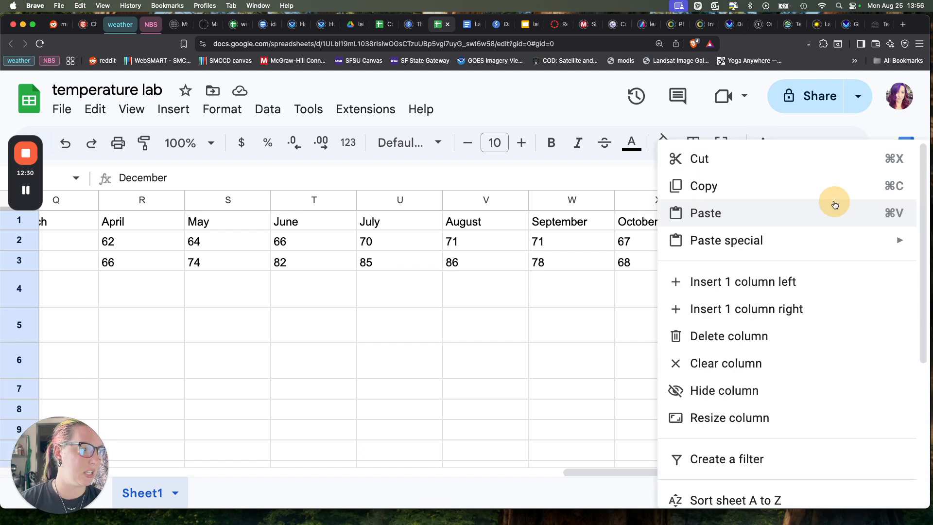
pyautogui.click(834, 306)
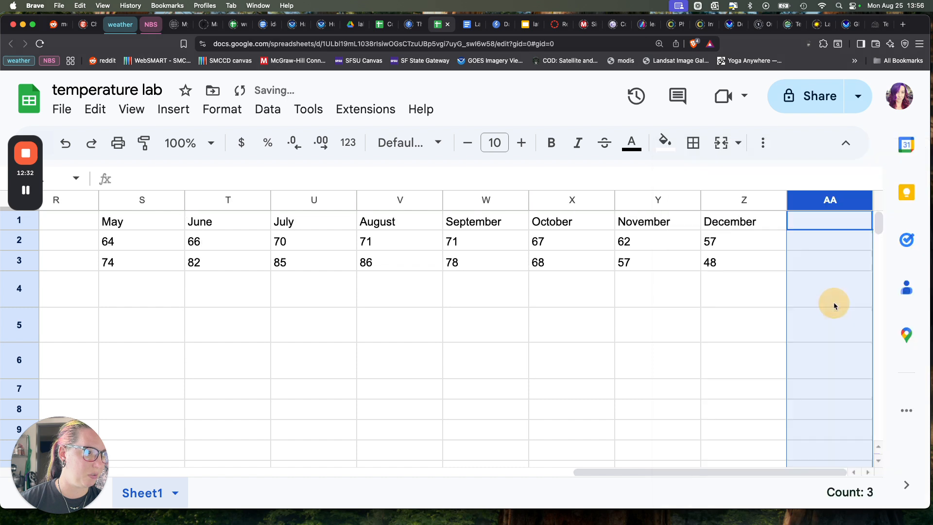
pyautogui.click(834, 226)
pyautogui.rightClick(837, 200)
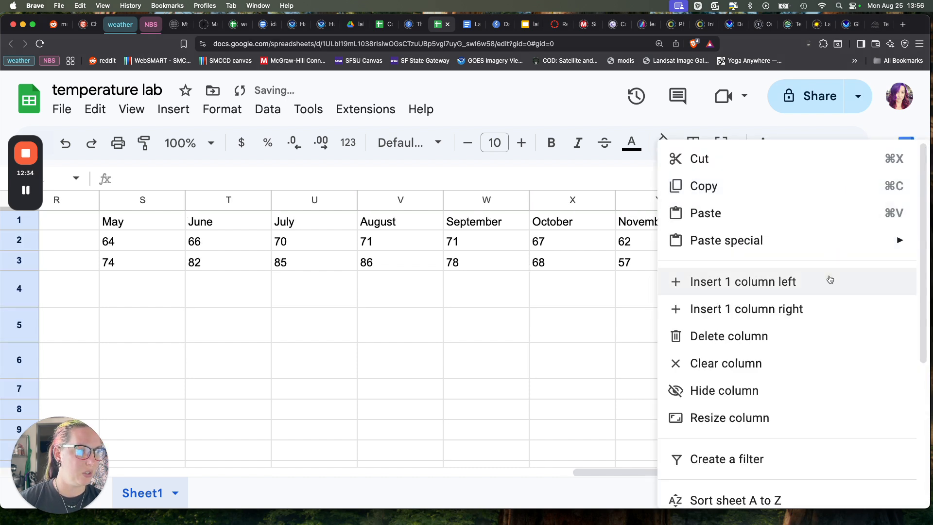
pyautogui.click(817, 311)
pyautogui.click(759, 218)
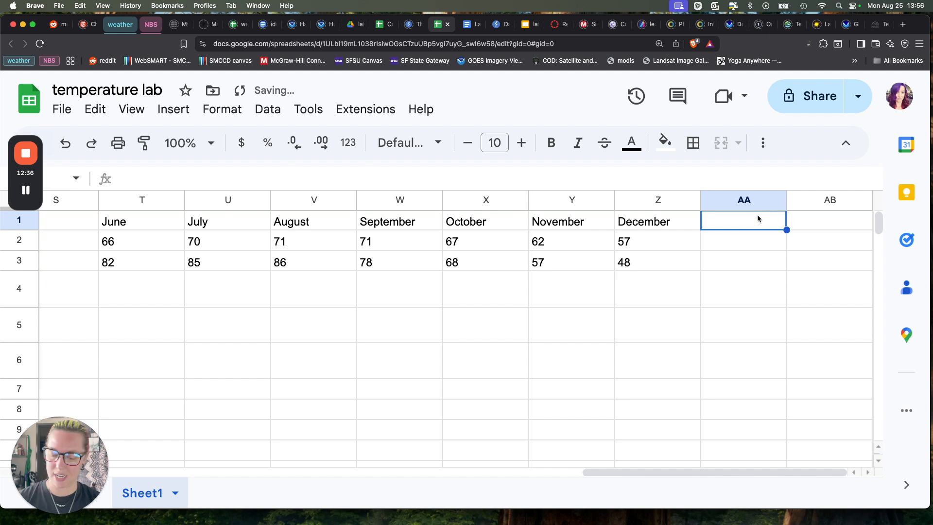
pyautogui.click(740, 245)
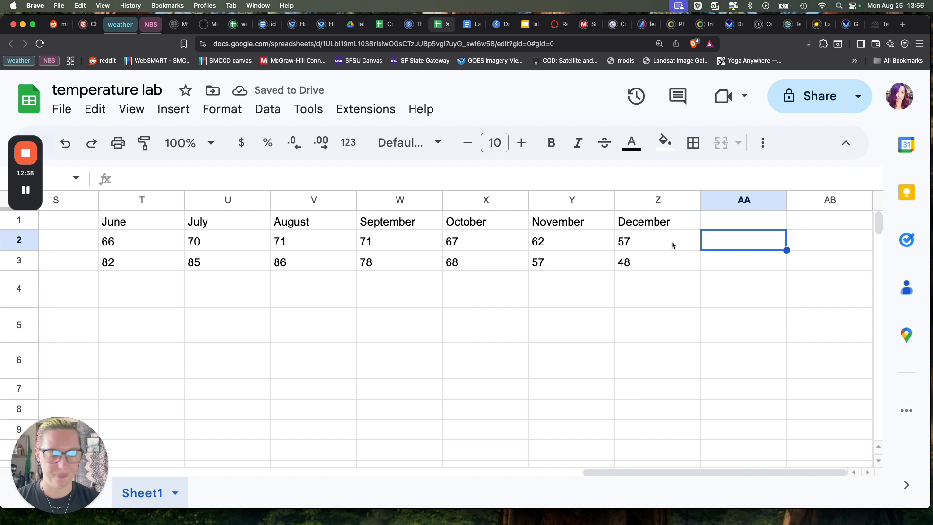
pyautogui.click(729, 218)
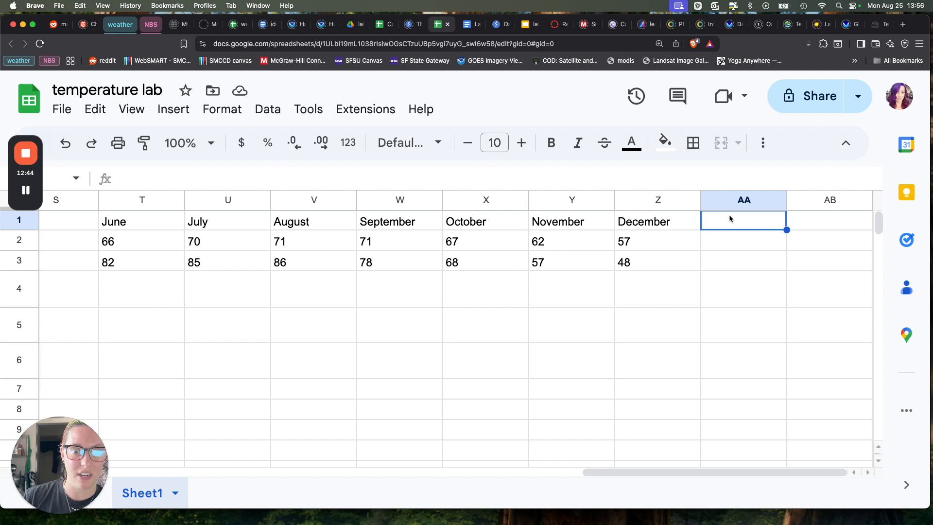
pyautogui.write('=av')
pyautogui.press('BackSpace')
pyautogui.press('BackSpace')
pyautogui.press('BackSpace')
# Enter =average(O2:Z2) in AA2 to average San Diego's January to December temperatures
pyautogui.click(741, 242)
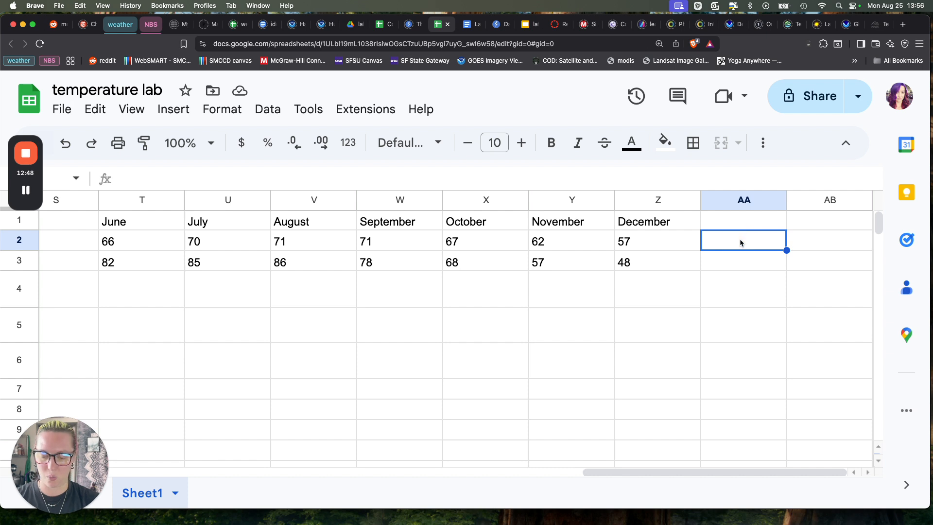
pyautogui.write('=average(')
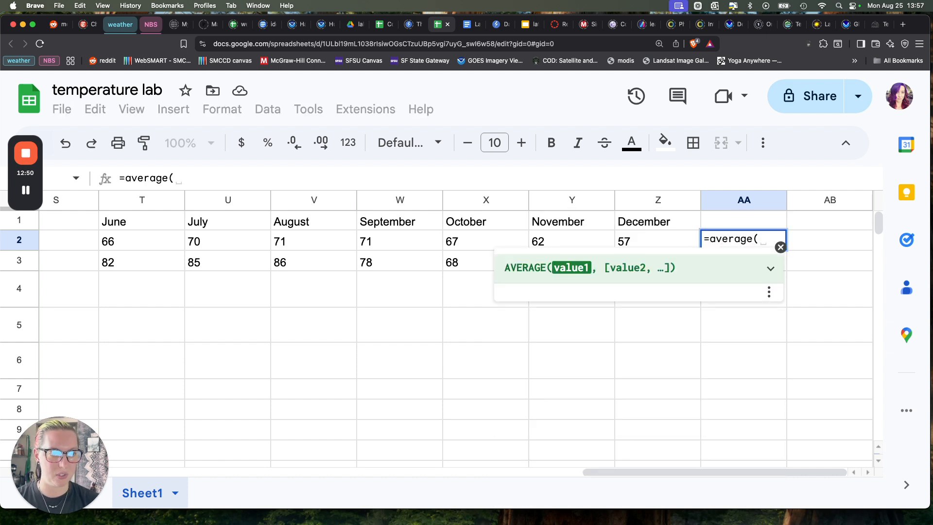
pyautogui.hscroll(-10, 322, 226)
pyautogui.click(364, 240)
pyautogui.moveTo(365, 236); pyautogui.dragTo(662, 251)
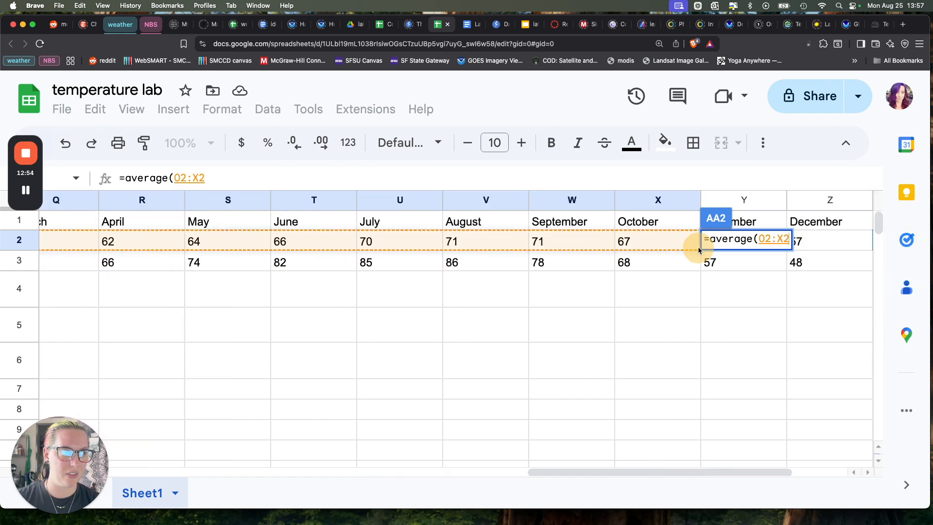
pyautogui.write(')')
pyautogui.press('Return')
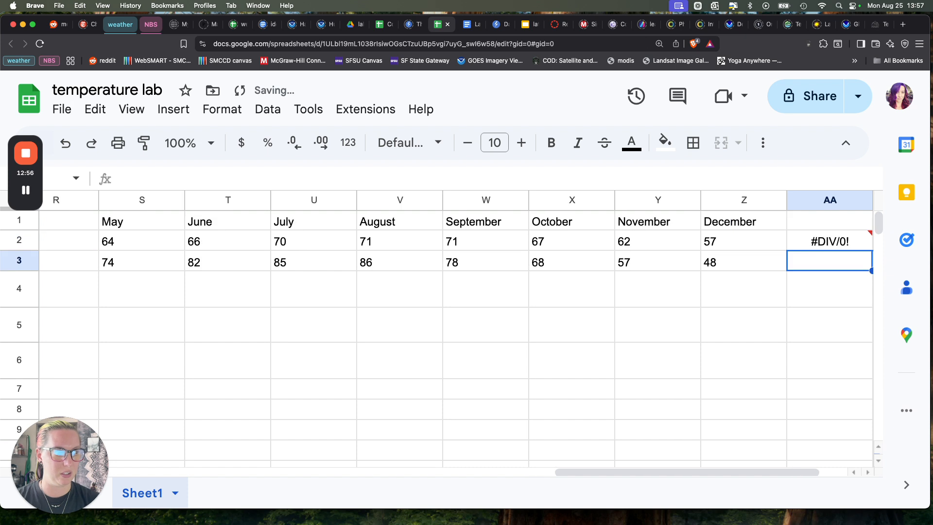
# Inspect San Diego's average formula in AA2 and read the details of its error
pyautogui.click(829, 317)
pyautogui.hscroll(2, 827, 304)
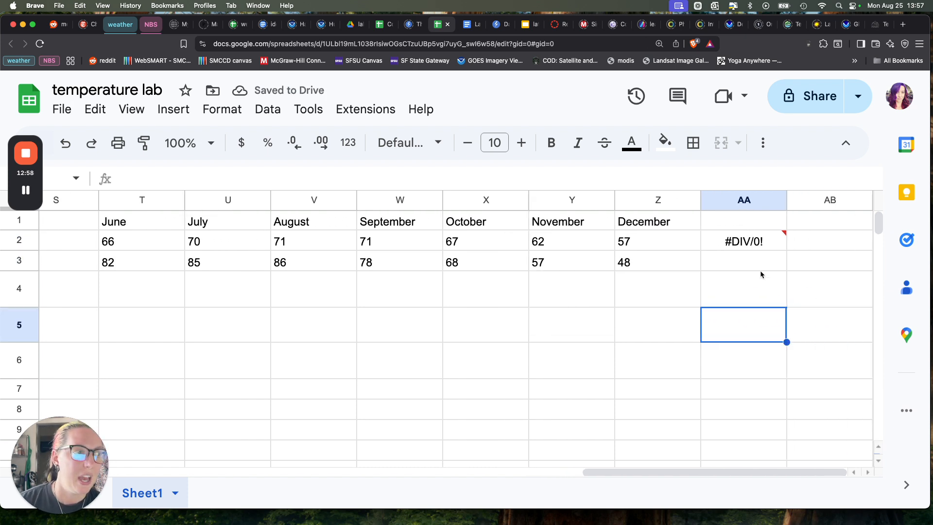
pyautogui.click(737, 223)
pyautogui.click(738, 245)
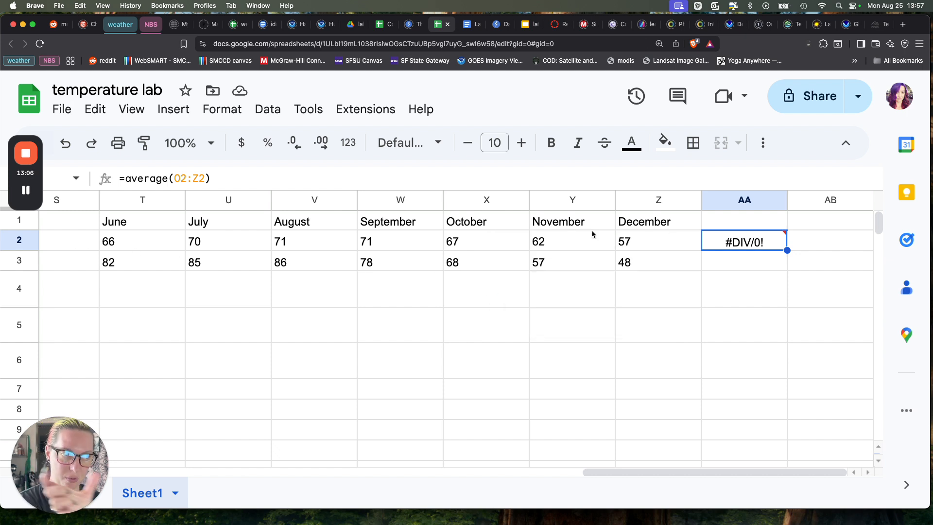
pyautogui.moveTo(764, 247)
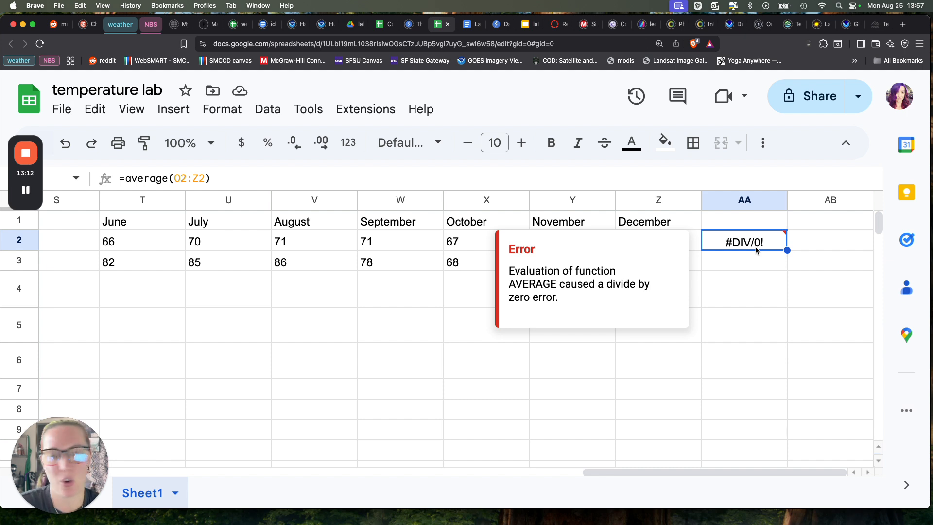
# Apply the Number format to San Diego's September to December values (W2:Z2)
pyautogui.click(428, 245)
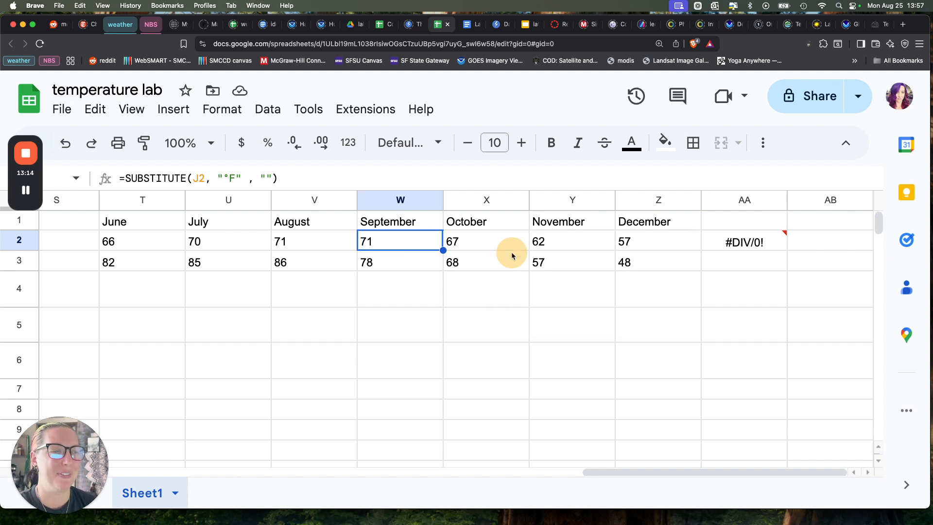
pyautogui.moveTo(656, 246); pyautogui.dragTo(414, 248)
pyautogui.click(348, 142)
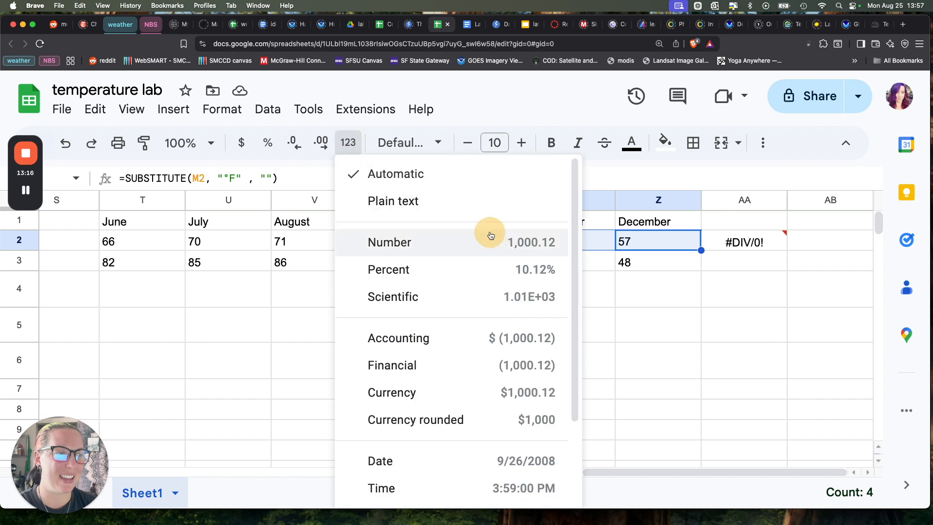
pyautogui.click(438, 241)
pyautogui.click(706, 286)
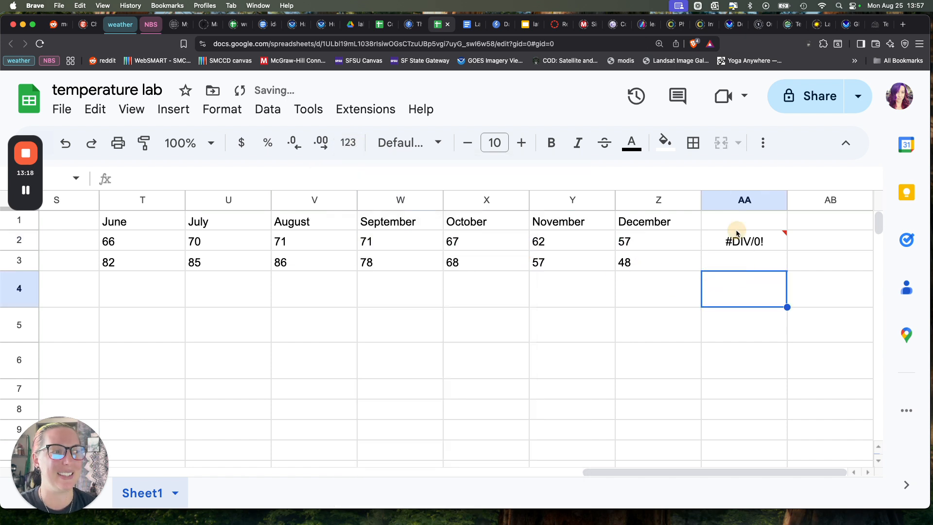
# Apply the Number format to San Diego's full row of converted temperatures, January through December (O2:Z2)
pyautogui.hscroll(-5, 194, 256)
pyautogui.hscroll(-5, 200, 261)
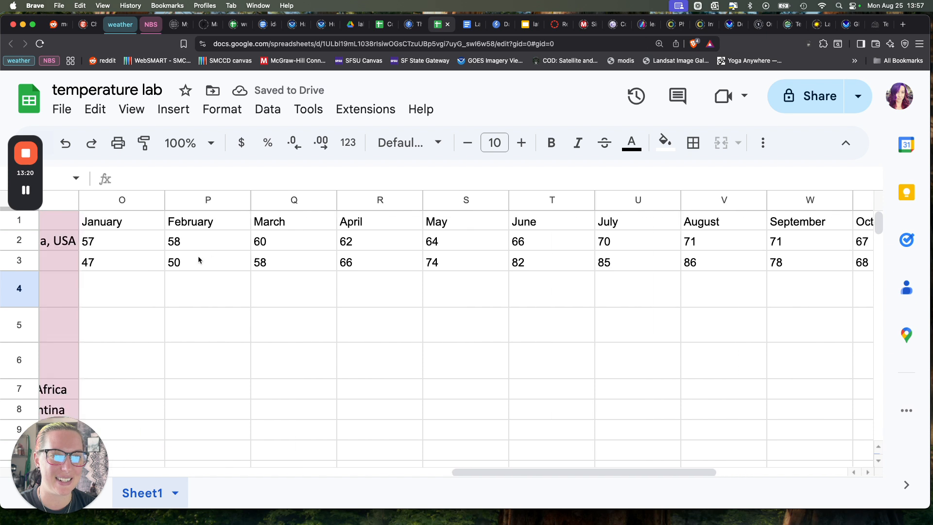
pyautogui.moveTo(162, 246); pyautogui.dragTo(637, 242)
pyautogui.click(342, 143)
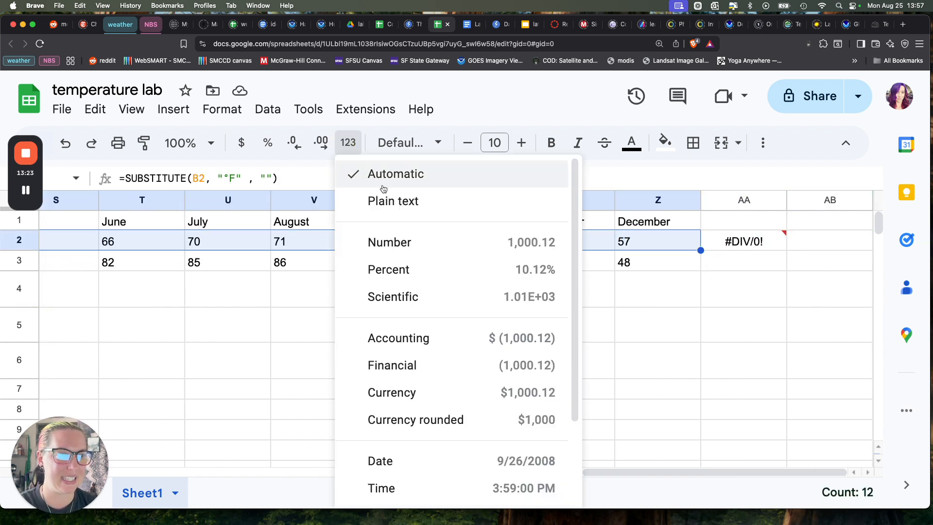
pyautogui.click(407, 244)
pyautogui.click(659, 313)
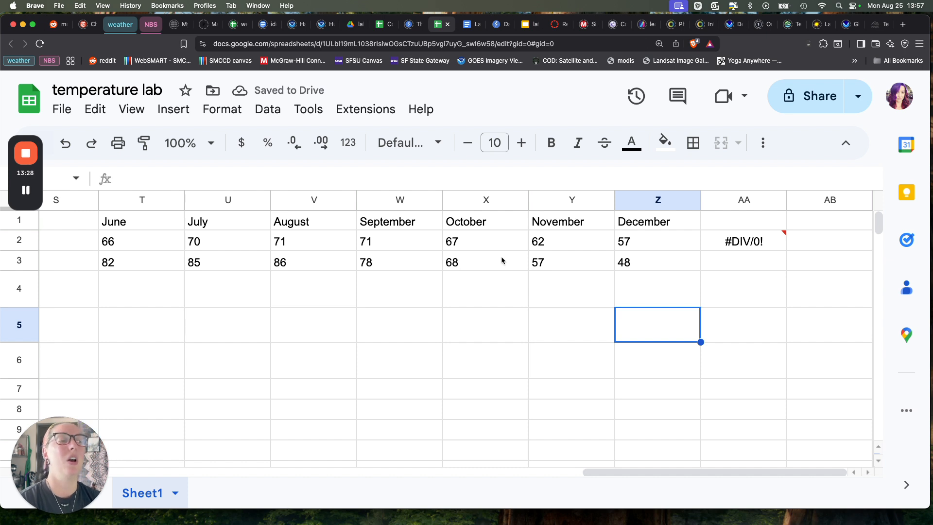
pyautogui.hscroll(-5, 503, 260)
pyautogui.hscroll(-3, 500, 256)
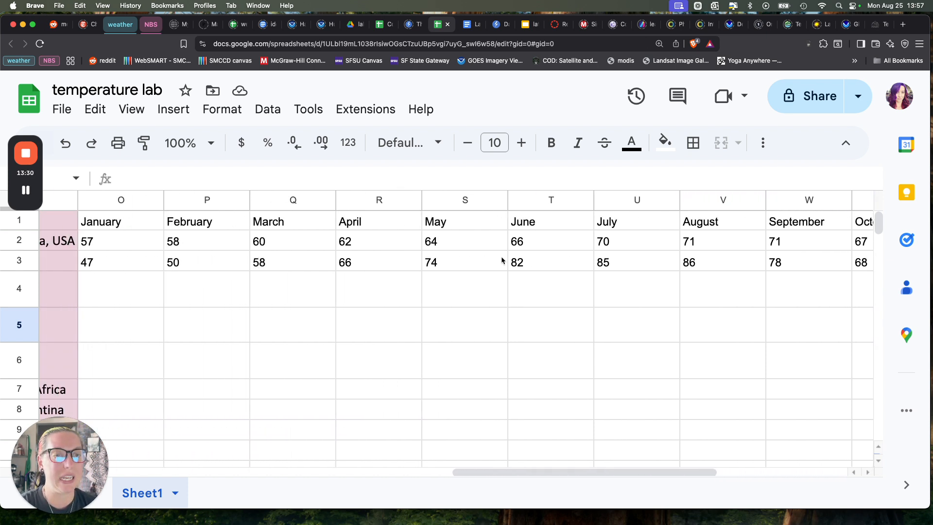
pyautogui.moveTo(59, 467); pyautogui.dragTo(69, 261)
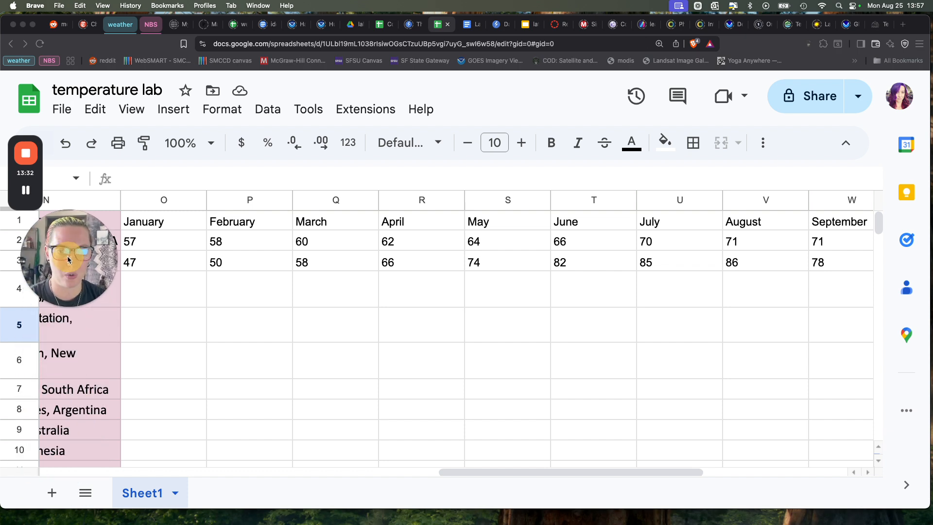
pyautogui.moveTo(58, 502)
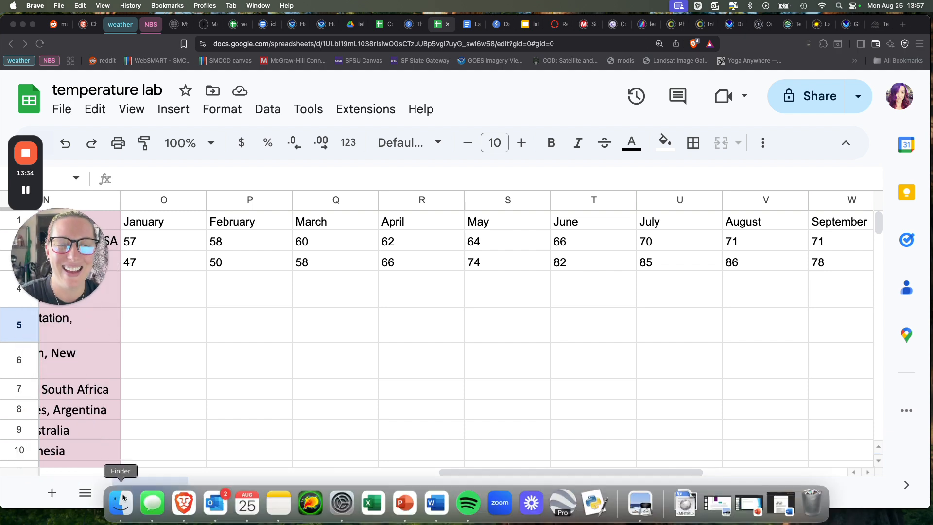
pyautogui.click(58, 520)
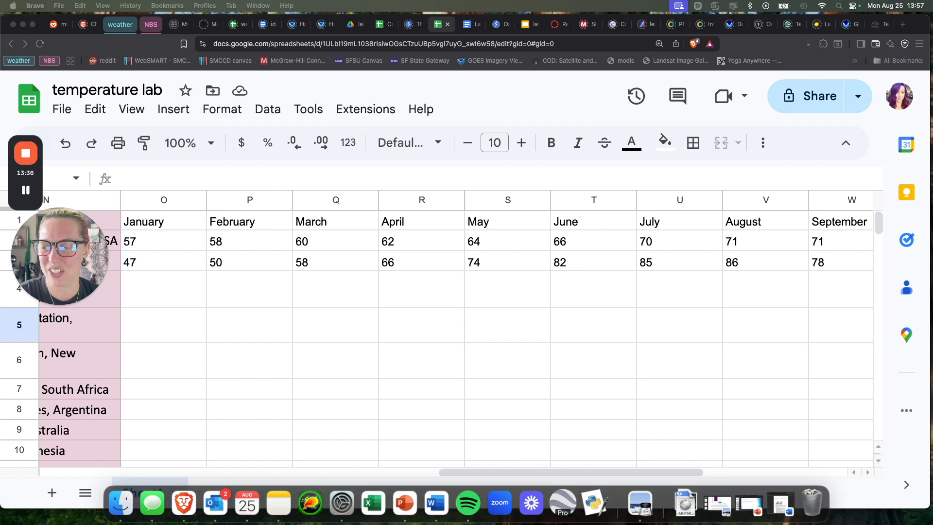
pyautogui.click(562, 319)
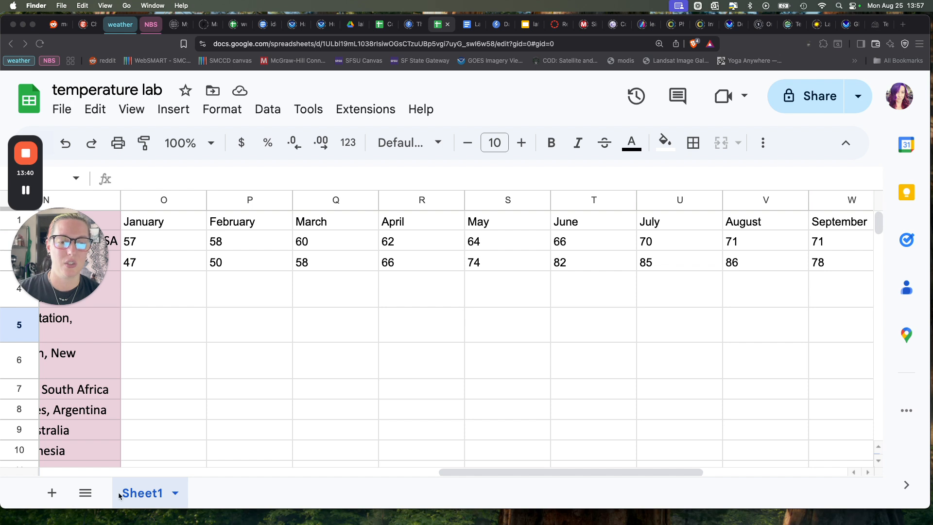
pyautogui.click(72, 478)
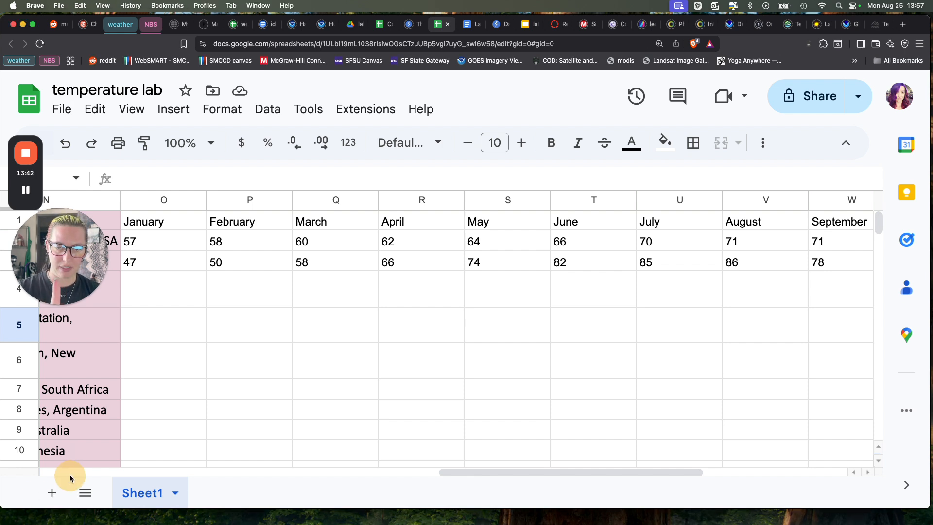
# Add a second sheet to the workbook and go back to Sheet1
pyautogui.click(52, 494)
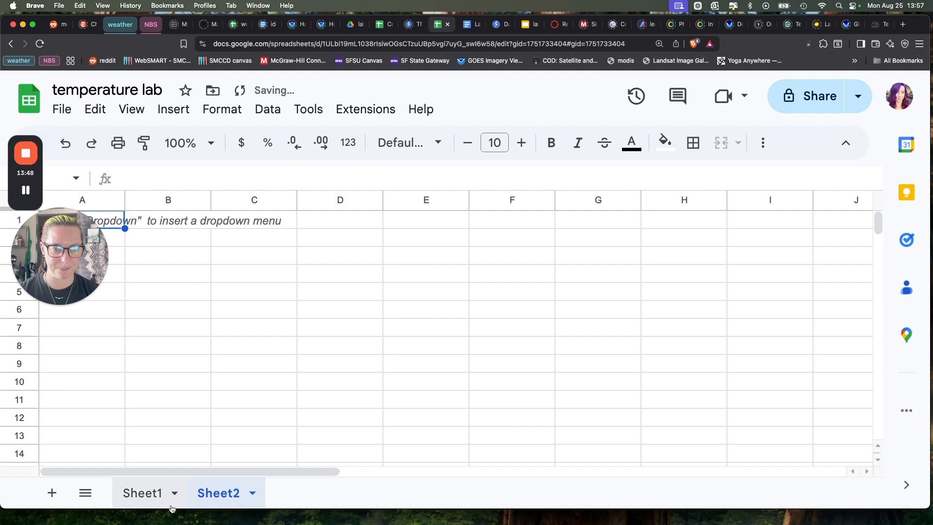
pyautogui.click(158, 491)
pyautogui.moveTo(63, 266); pyautogui.dragTo(64, 467)
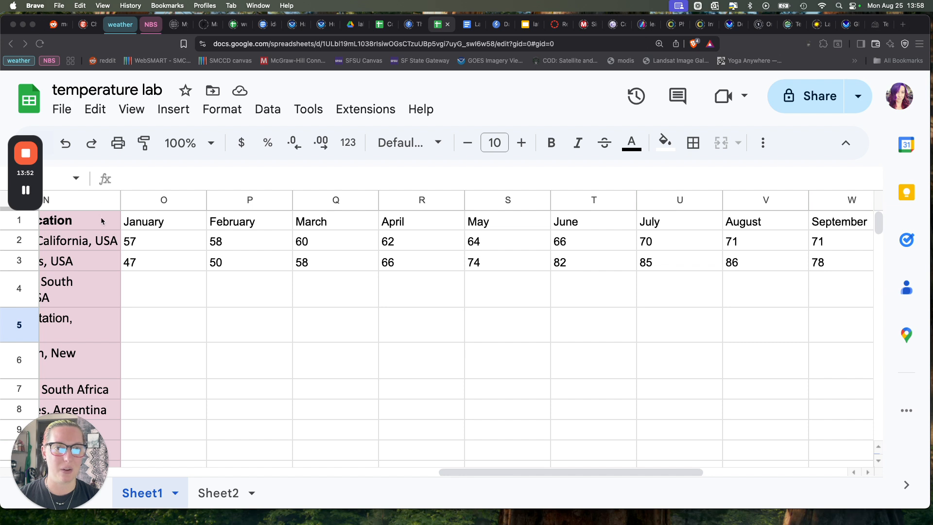
pyautogui.click(541, 415)
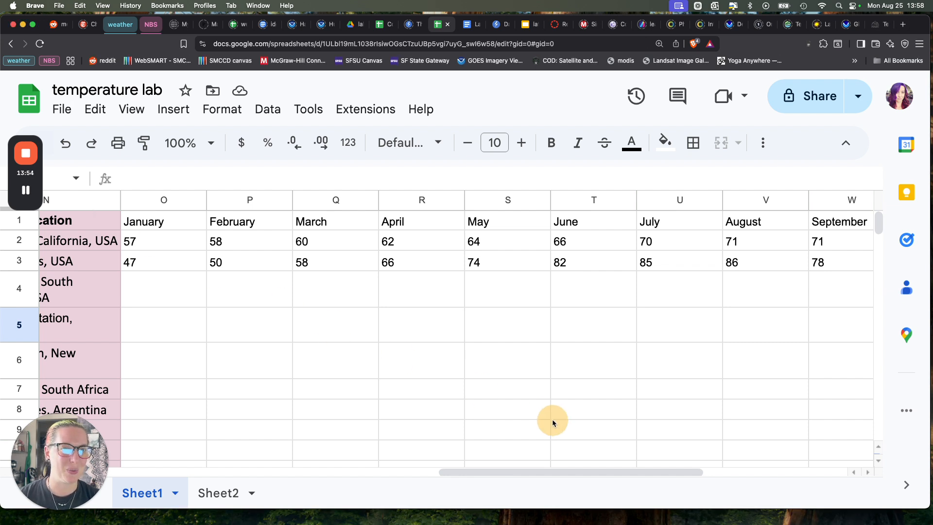
# Copy the converted table from the Location column through December on Sheet1 and paste only its values into Sheet2 at A1
pyautogui.moveTo(84, 220); pyautogui.dragTo(662, 435)
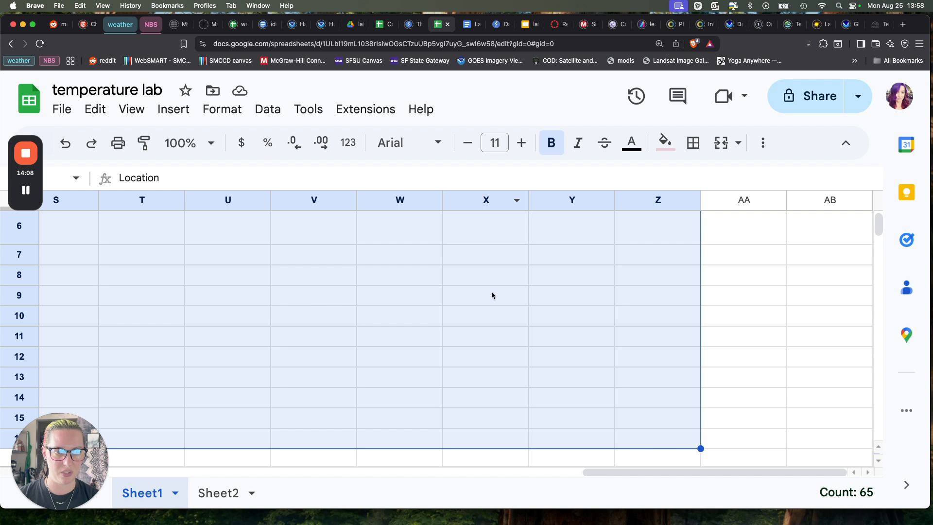
pyautogui.scroll(3, 491, 284)
pyautogui.hscroll(-5, 492, 284)
pyautogui.hscroll(-2, 492, 286)
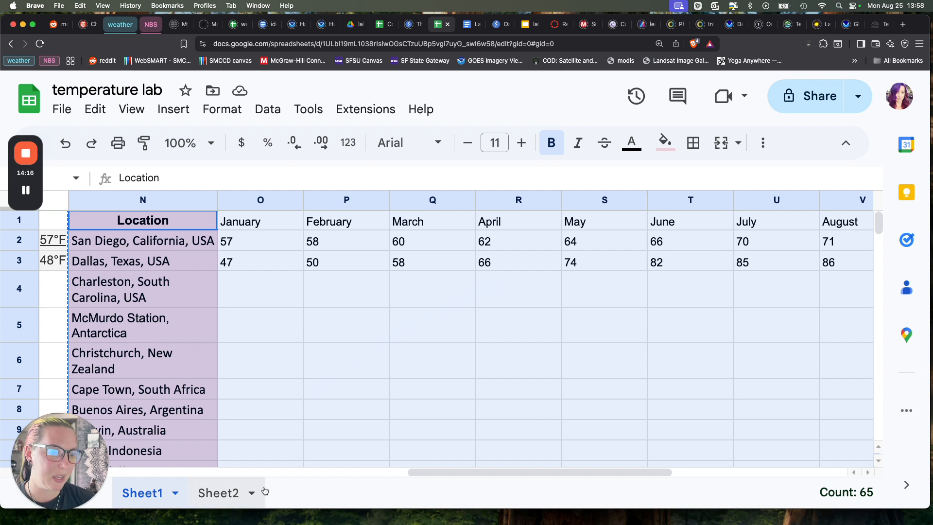
pyautogui.click(220, 493)
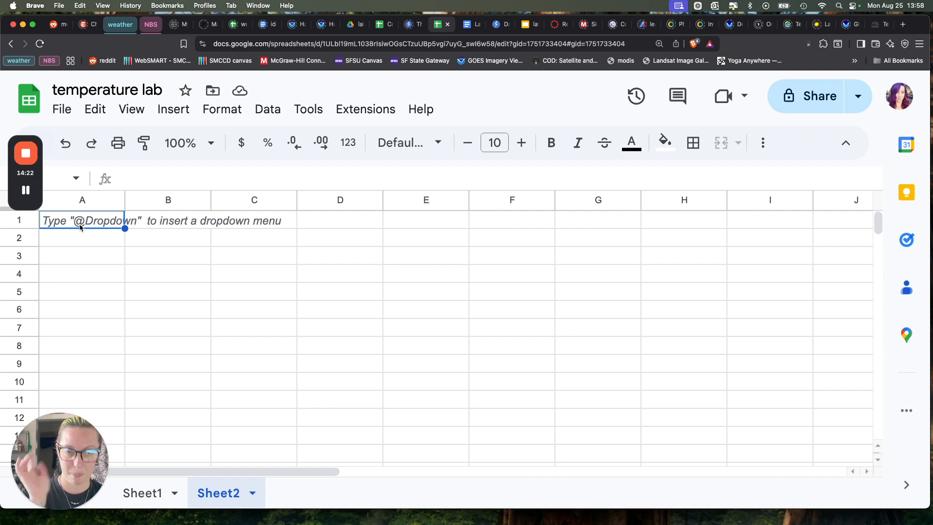
pyautogui.click(102, 113)
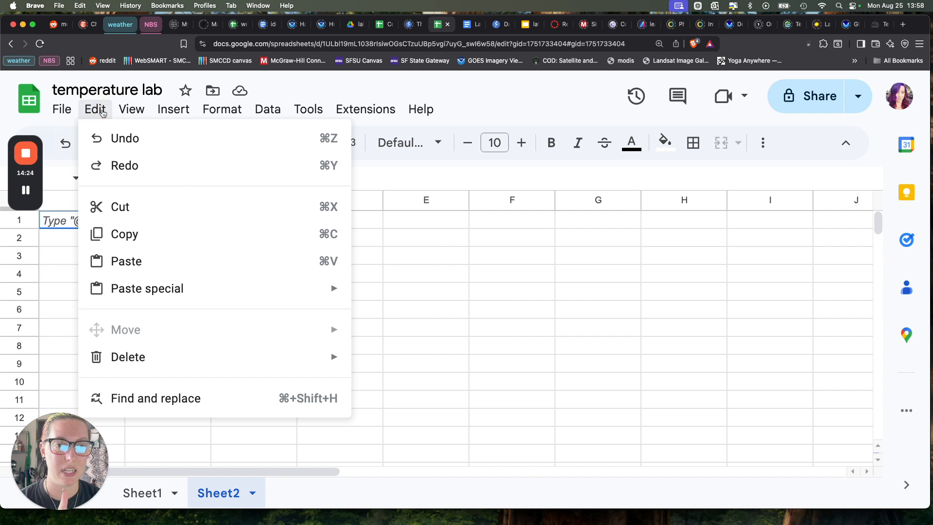
pyautogui.moveTo(231, 295)
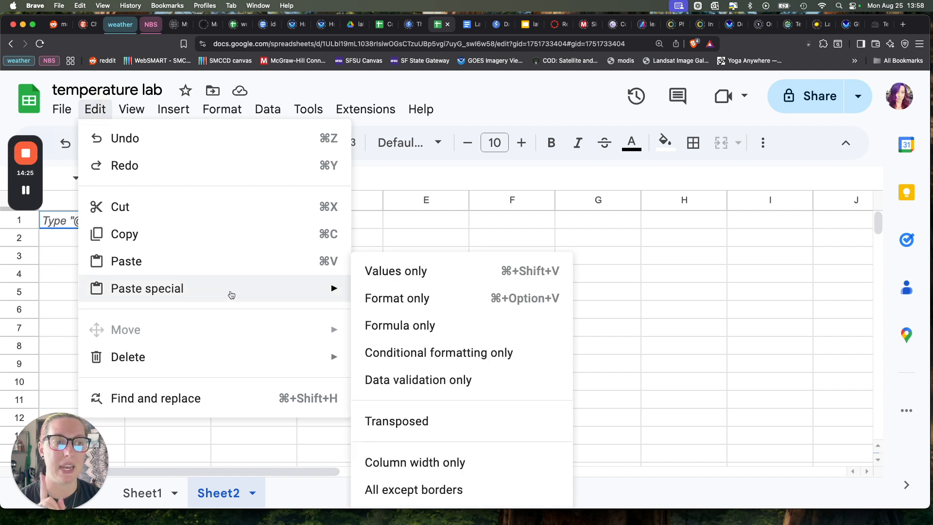
pyautogui.click(424, 276)
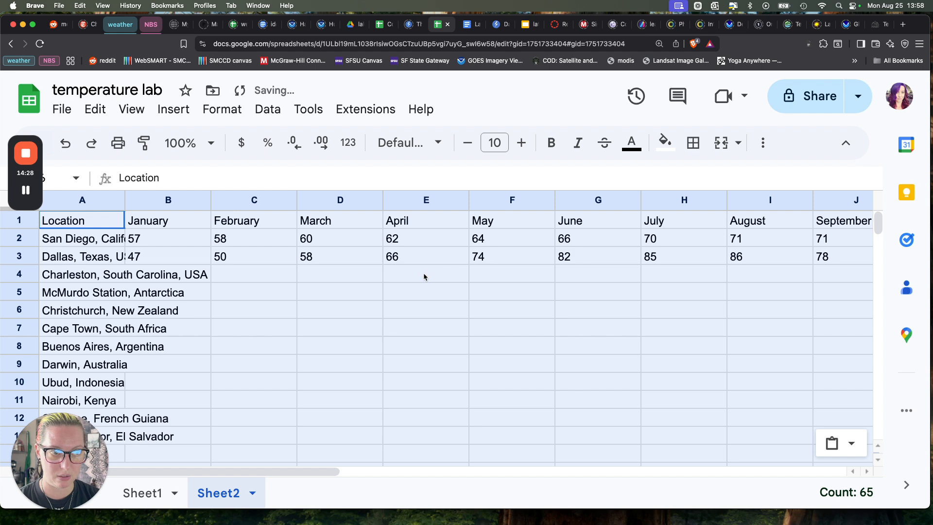
# Widen column A on Sheet2 so the full location names fit
pyautogui.click(471, 304)
pyautogui.moveTo(128, 200); pyautogui.dragTo(229, 200)
pyautogui.hscroll(5, 344, 292)
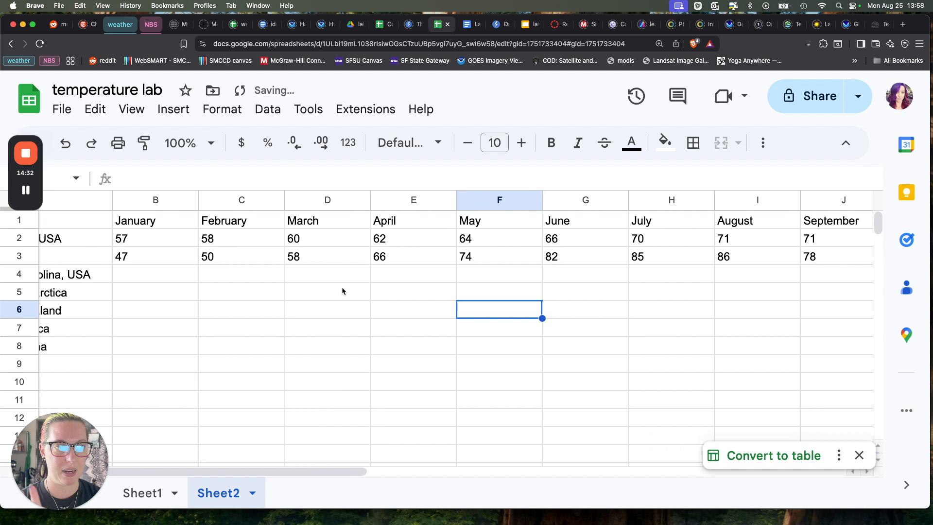
# Enter =AVERAGE(B2:M2) in N2 to average San Diego's January to December temperatures, and inspect the result's details
pyautogui.click(152, 239)
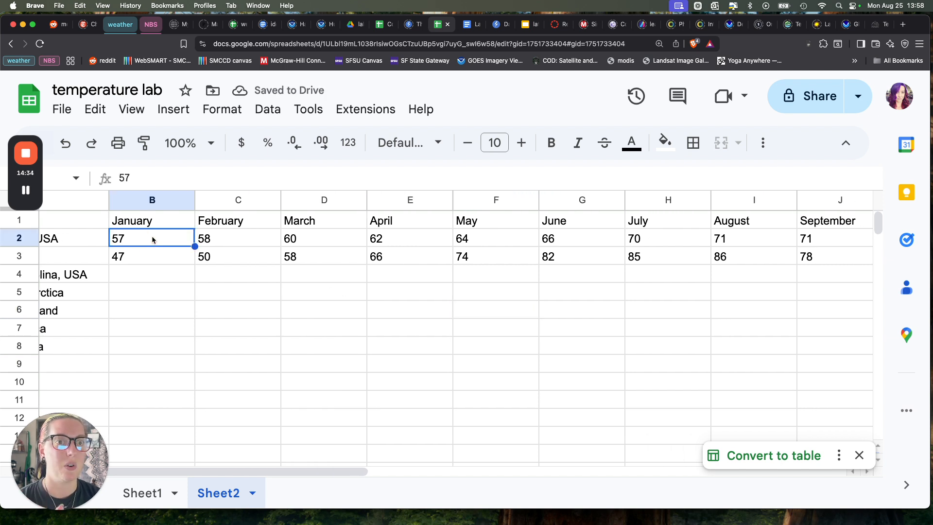
pyautogui.hscroll(2, 153, 239)
pyautogui.hscroll(10, 147, 239)
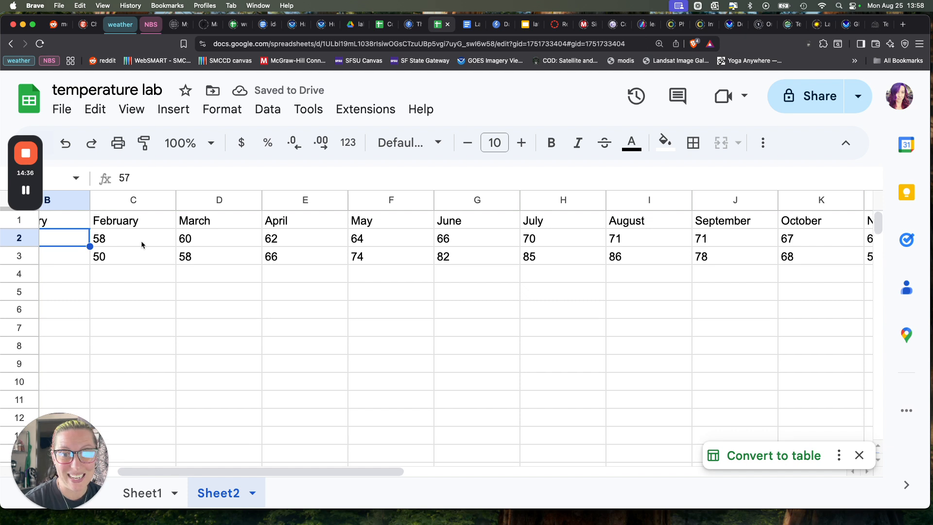
pyautogui.click(627, 241)
pyautogui.write('=avera')
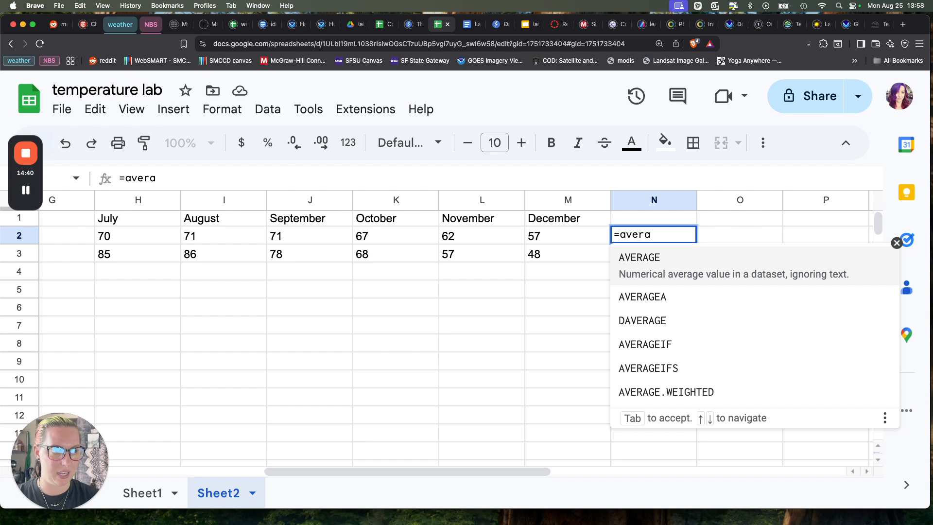
pyautogui.click(645, 258)
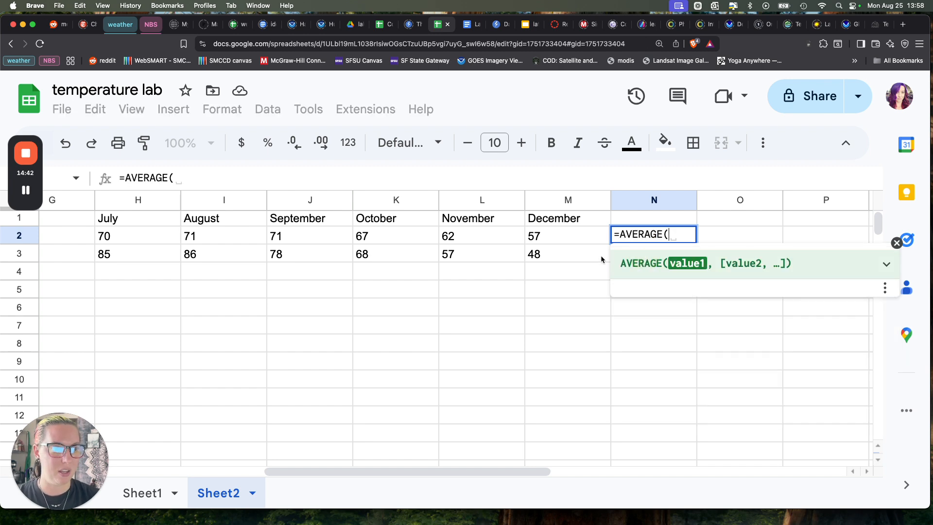
pyautogui.moveTo(562, 237); pyautogui.dragTo(255, 238)
pyautogui.press('Return')
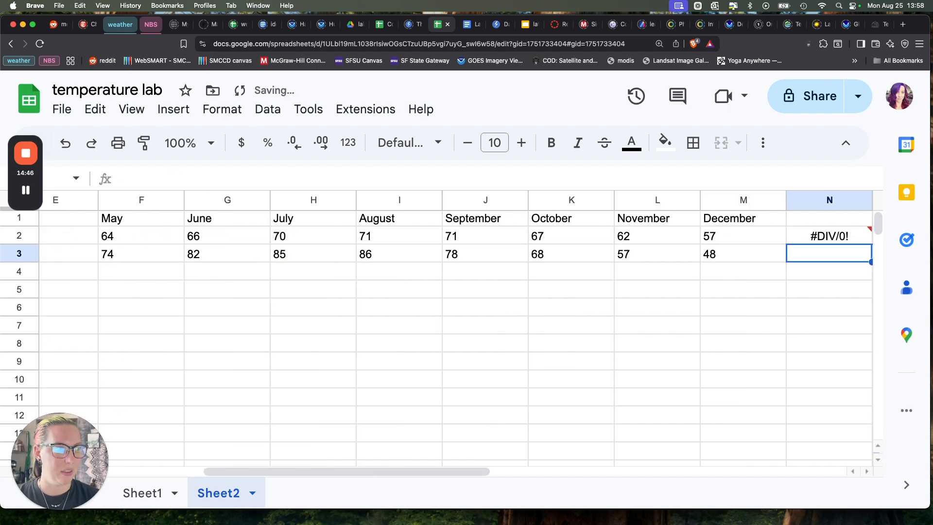
pyautogui.click(837, 230)
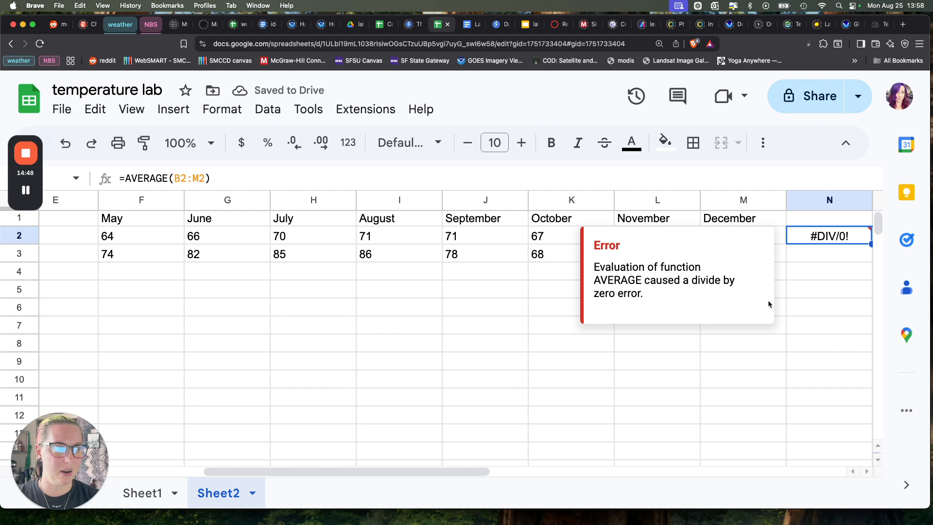
pyautogui.moveTo(807, 340); pyautogui.dragTo(800, 327)
# Apply the Number format to San Diego's January to December values (B2:M2)
pyautogui.click(709, 236)
pyautogui.moveTo(722, 237); pyautogui.dragTo(239, 238)
pyautogui.click(348, 143)
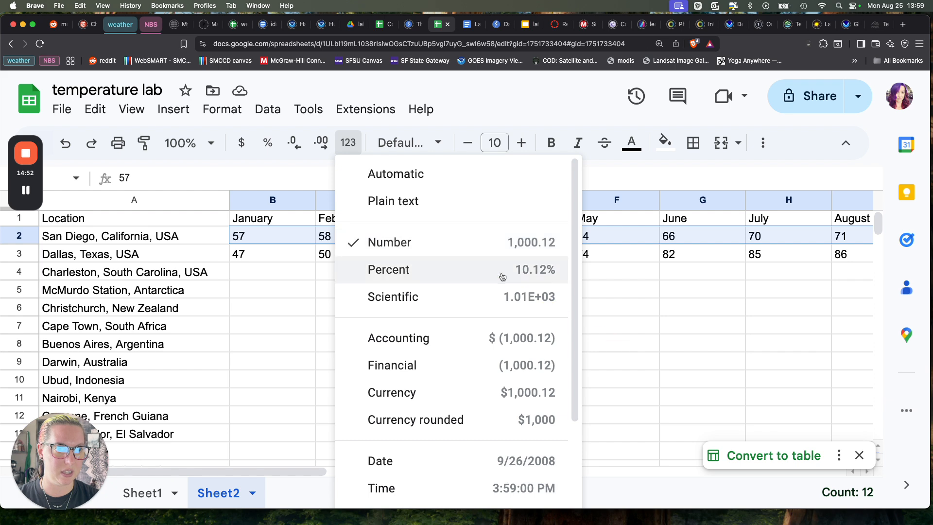
pyautogui.click(483, 248)
pyautogui.click(670, 298)
pyautogui.hscroll(10, 670, 298)
pyautogui.hscroll(-4, 670, 298)
pyautogui.hscroll(-3, 670, 298)
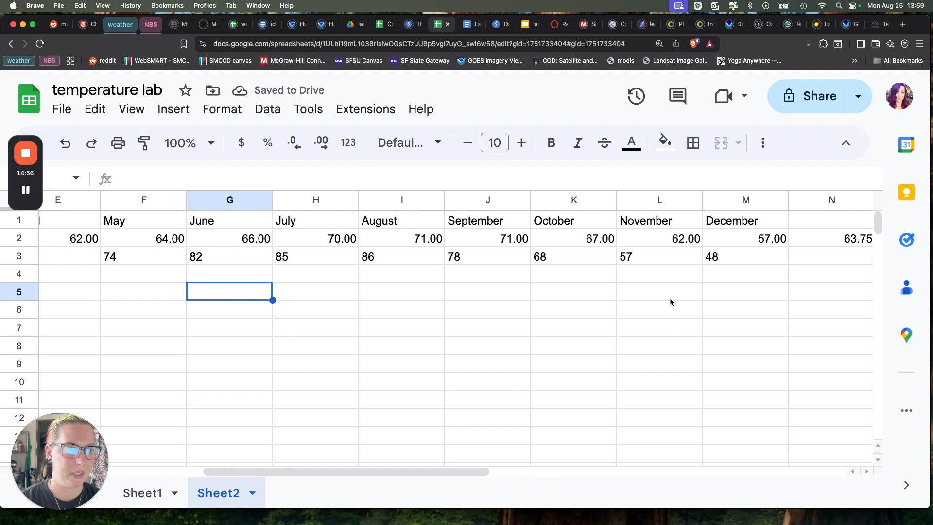
# Undo the Number format on San Diego's row and recheck the average formula in N2
pyautogui.press('super+z')
pyautogui.click(670, 302)
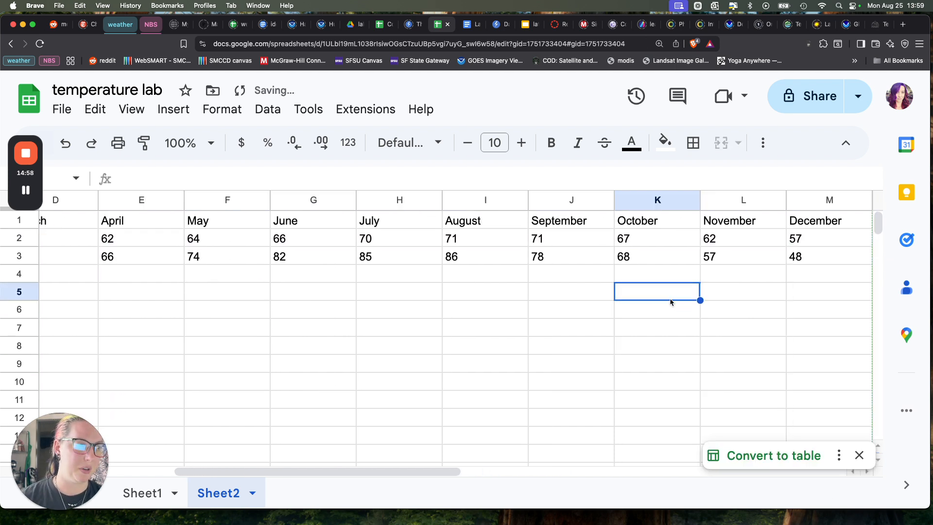
pyautogui.hscroll(3, 670, 302)
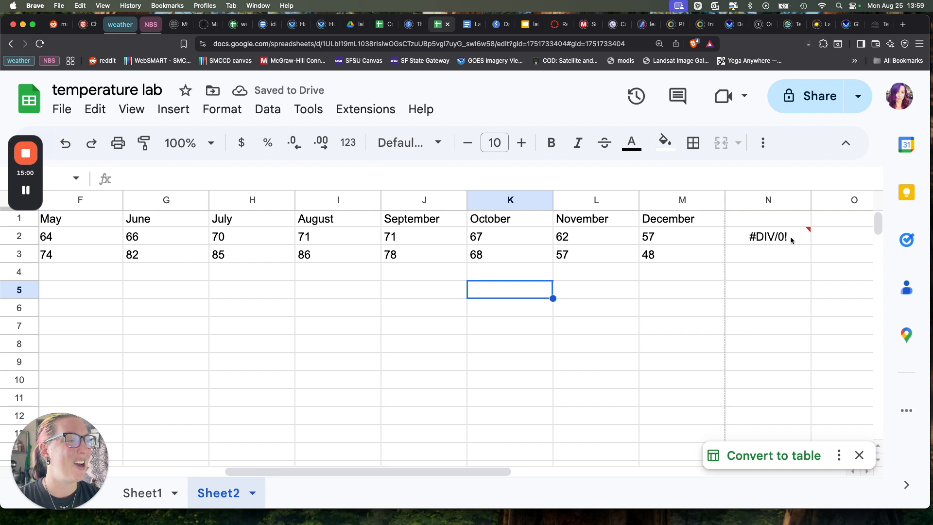
pyautogui.moveTo(794, 241)
pyautogui.click(727, 234)
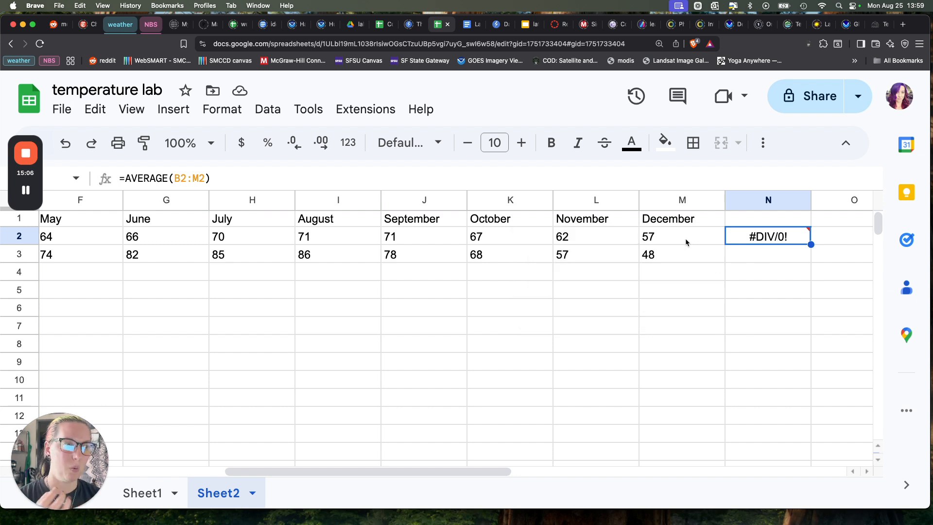
# Apply the Number format to the San Diego and Dallas monthly values (B2:M3) and reduce them to zero decimal places
pyautogui.moveTo(694, 240); pyautogui.dragTo(287, 251)
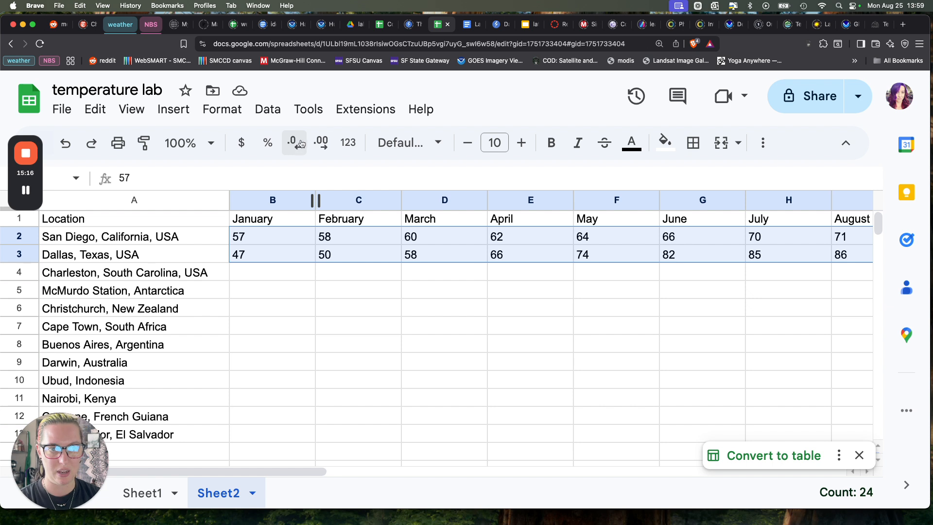
pyautogui.click(354, 146)
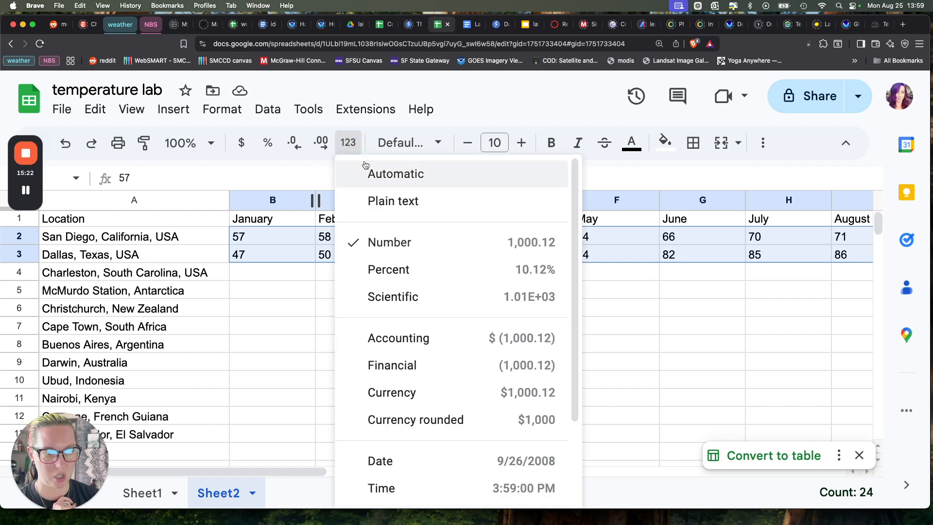
pyautogui.click(439, 247)
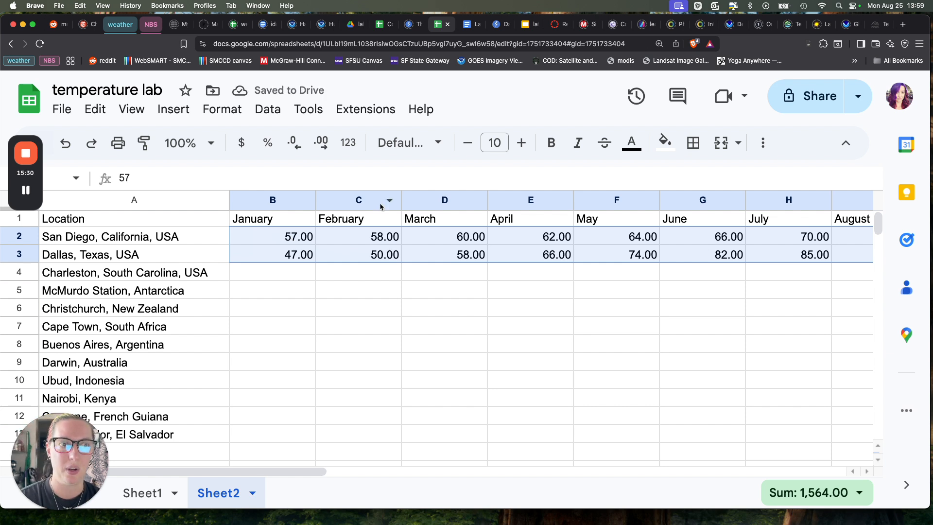
pyautogui.click(295, 142)
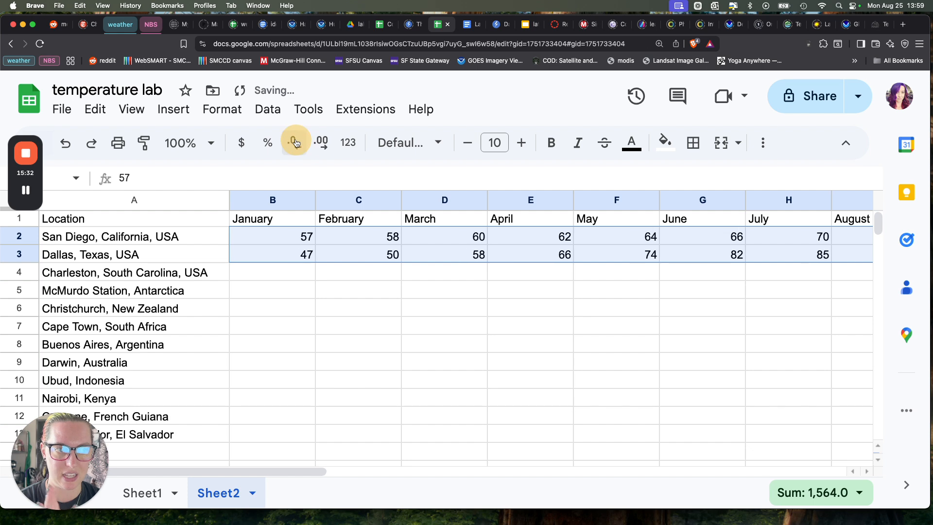
pyautogui.click(295, 143)
pyautogui.hscroll(5, 572, 281)
pyautogui.hscroll(5, 572, 280)
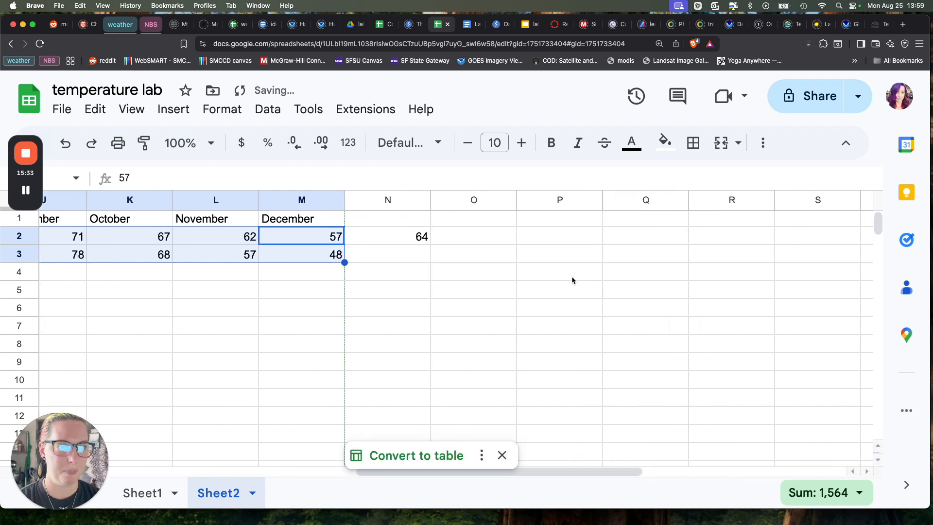
# Add the column headers "average" in N1 and "range" in O1
pyautogui.click(406, 238)
pyautogui.click(407, 220)
pyautogui.write('age')
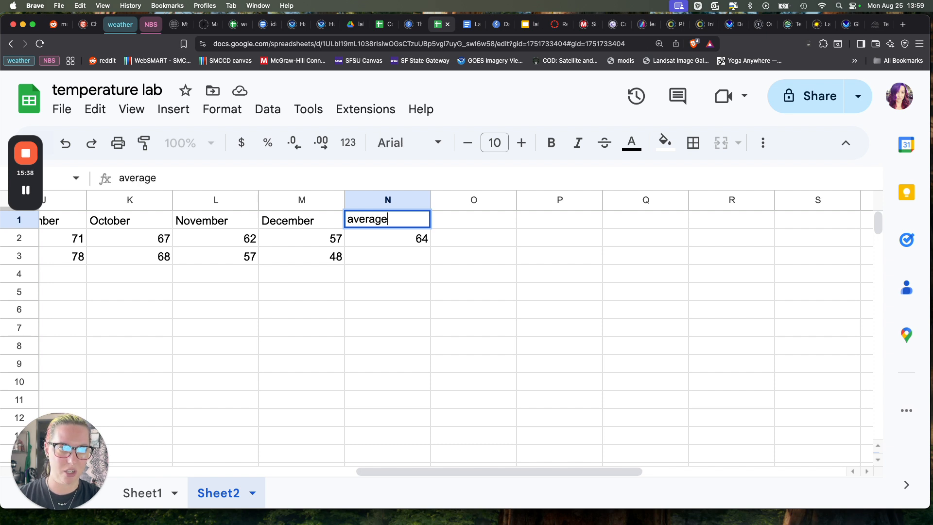
pyautogui.press('Return')
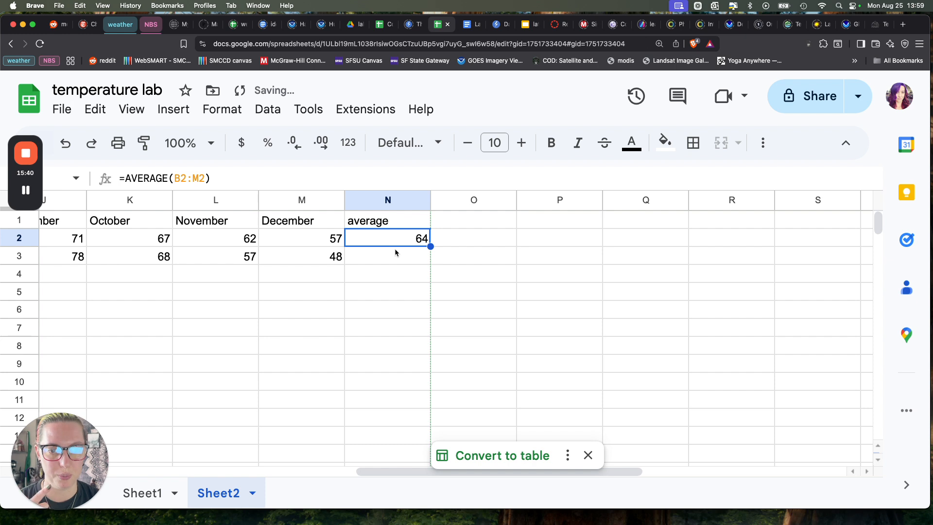
pyautogui.click(492, 222)
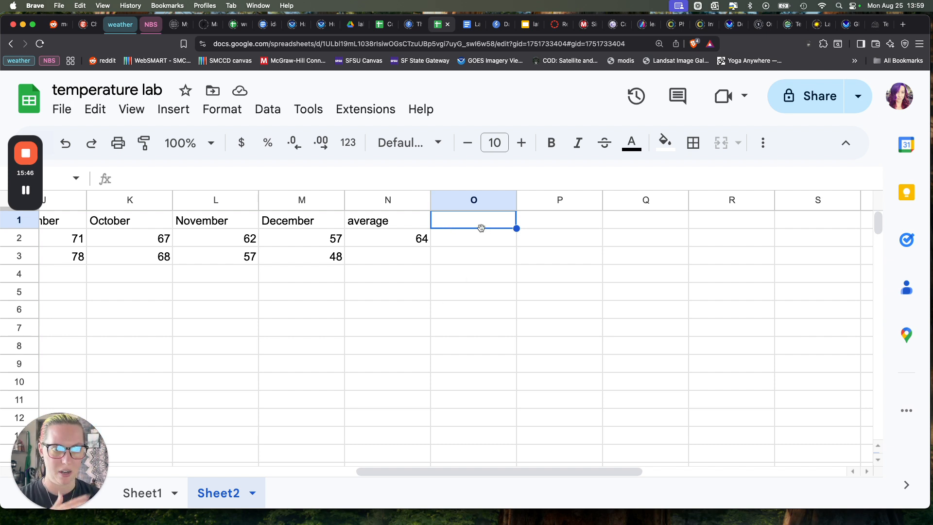
pyautogui.write('range')
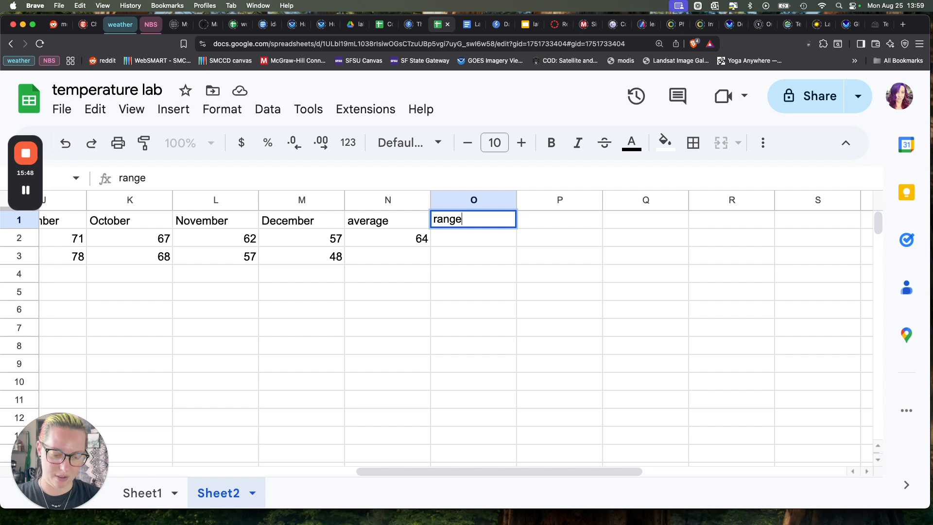
pyautogui.press('Return')
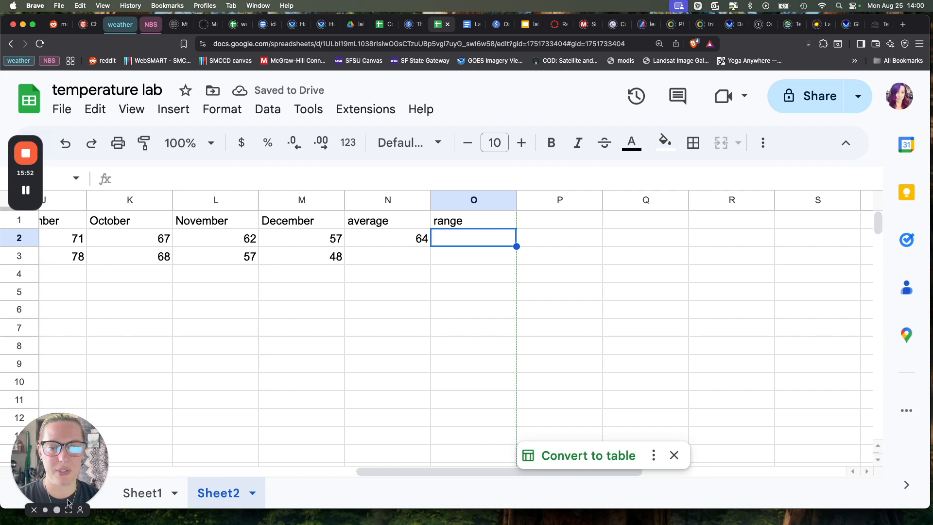
pyautogui.click(68, 509)
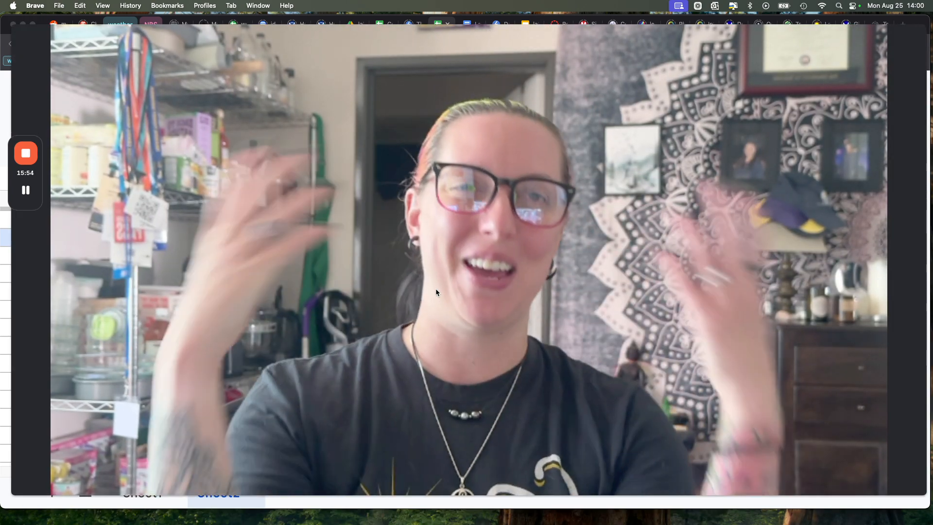